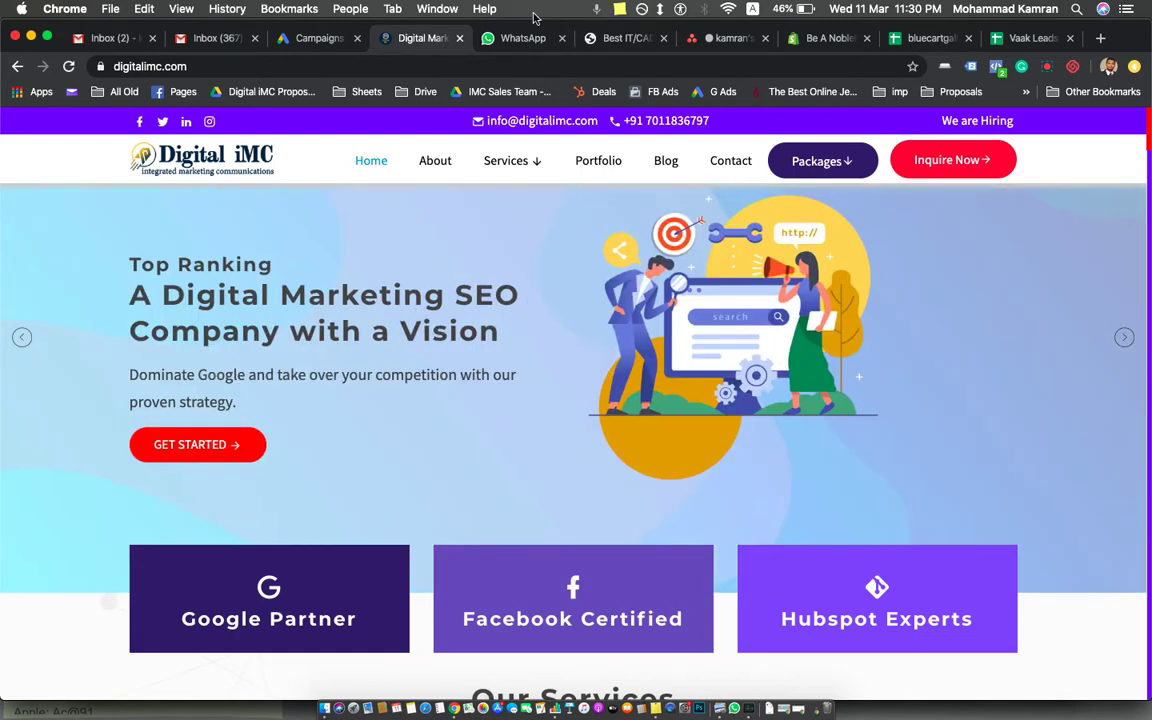
Read the client's WhatsApp chat about the landing page, then bring up the incognito CogniznR window.
left_click(478, 32)
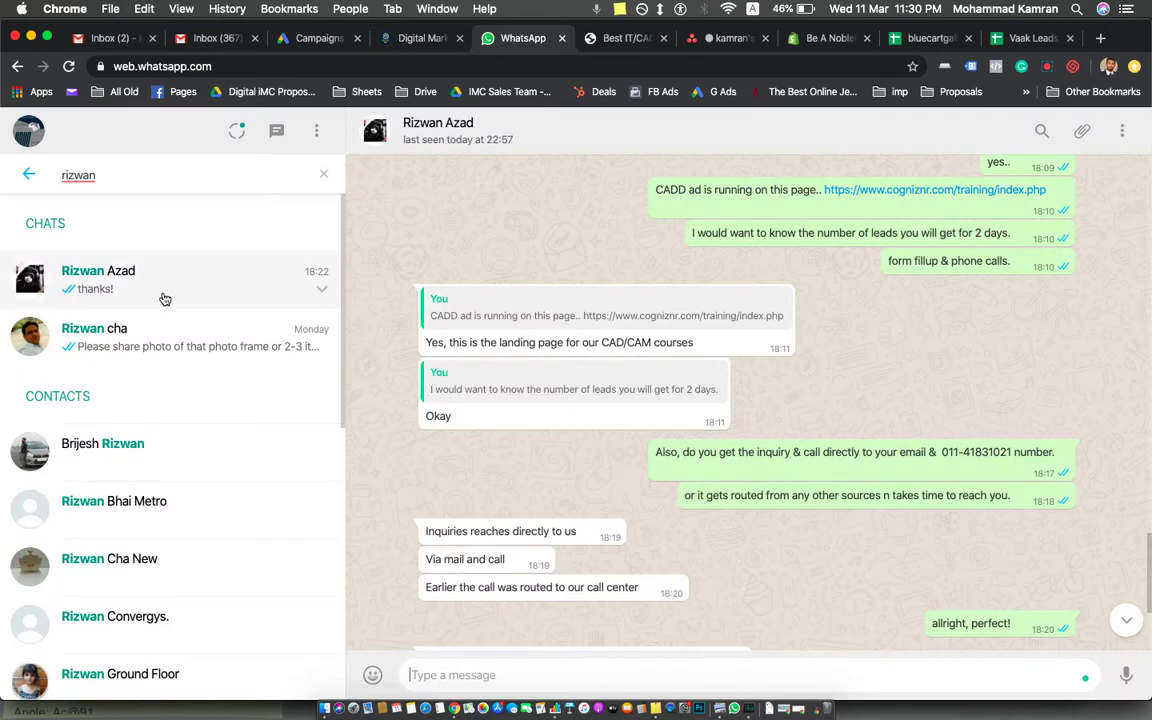
left_click(933, 190)
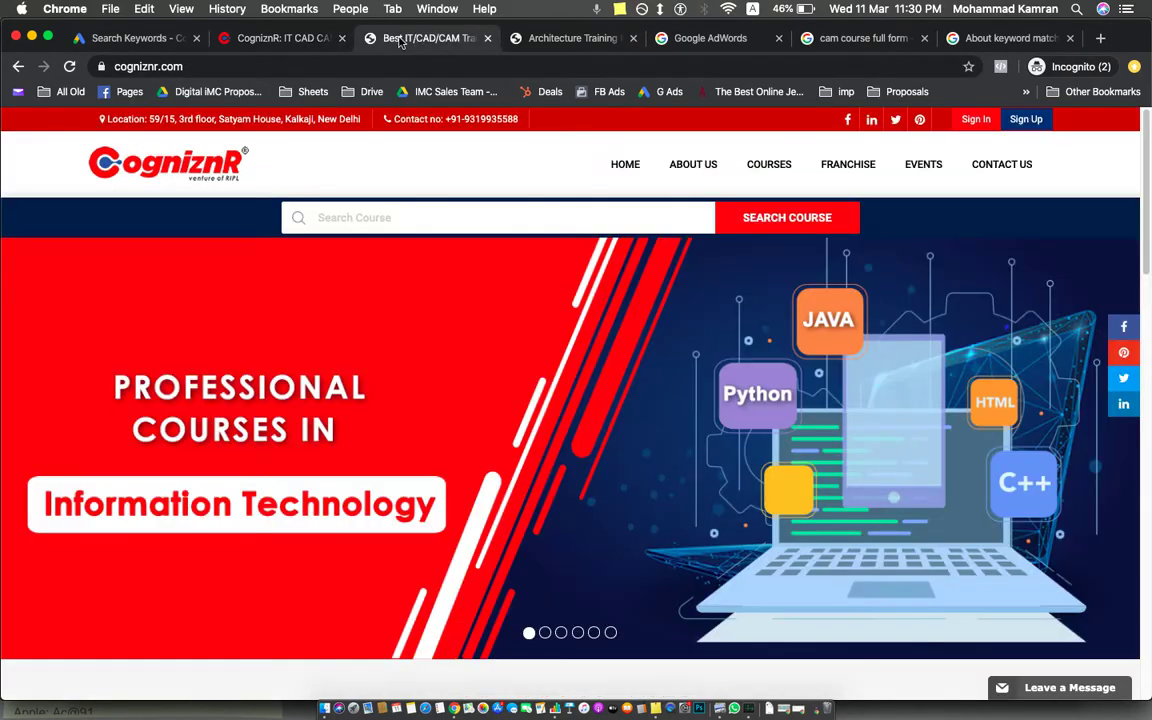
left_click_drag(420, 38, 360, 40)
Compare the CAD/CAM landing page with the CogniznR homepage, rechecking the WhatsApp chat in between.
left_click(397, 42)
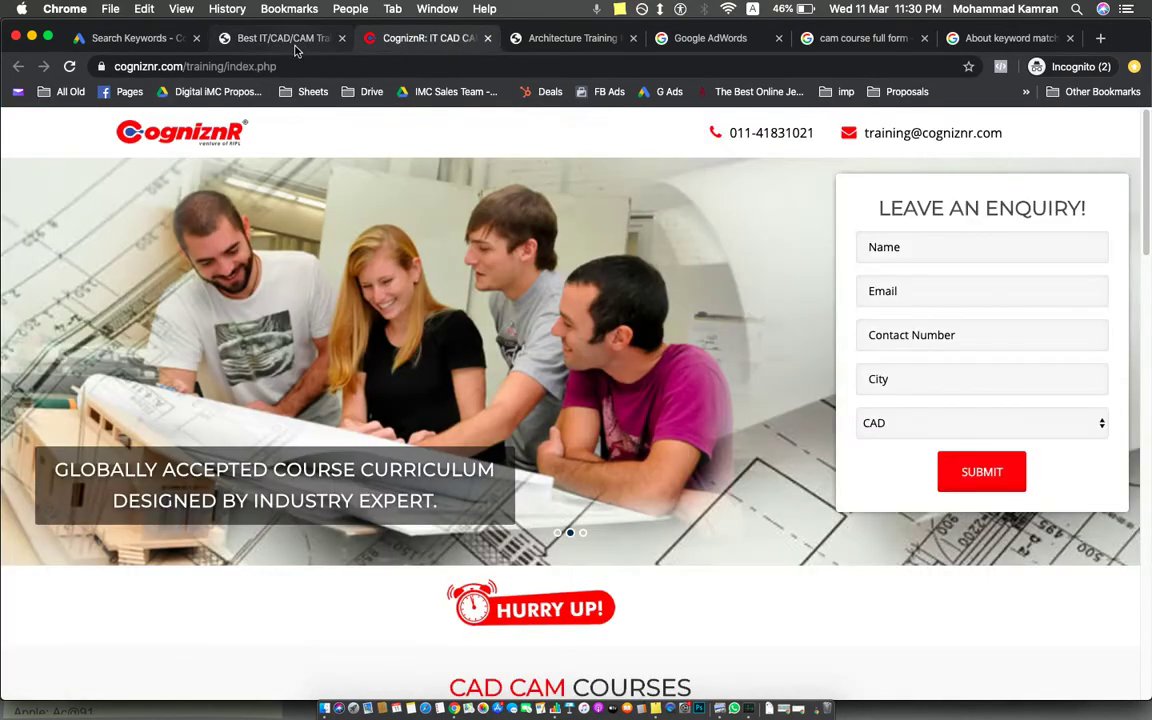
left_click(280, 42)
key("super+grave")
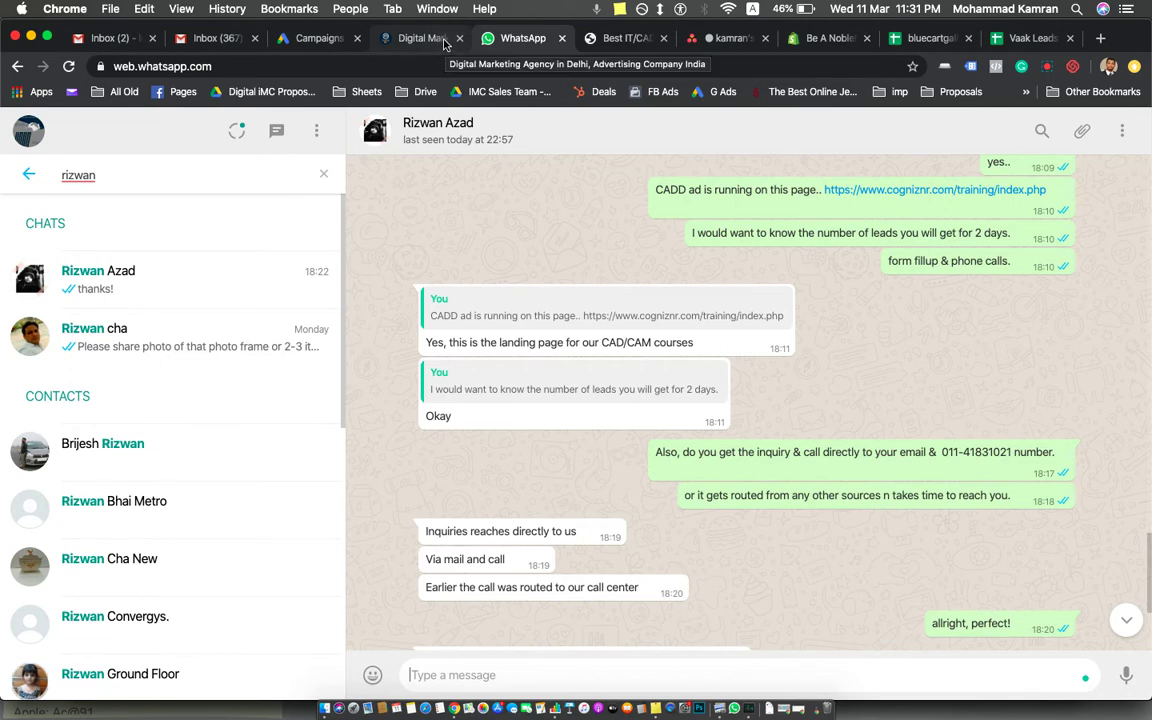
key("super+grave")
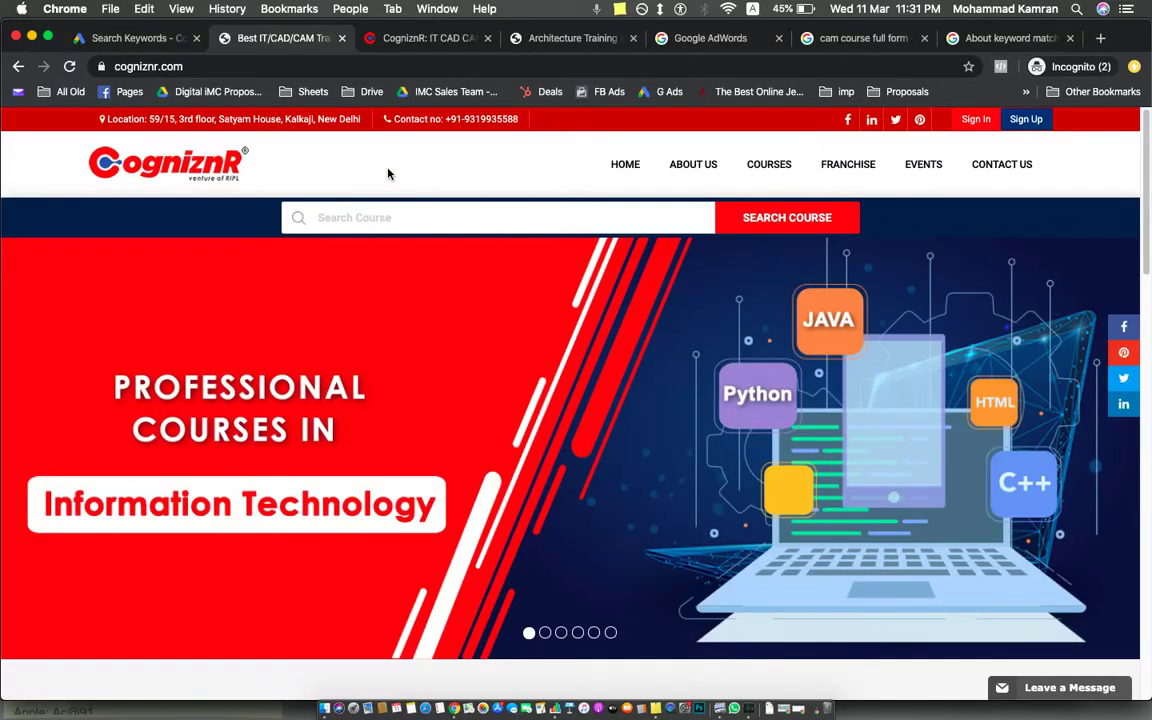
Check Training 2's ad groups and keyword list, then go back to the CogniznR training page.
left_click(140, 38)
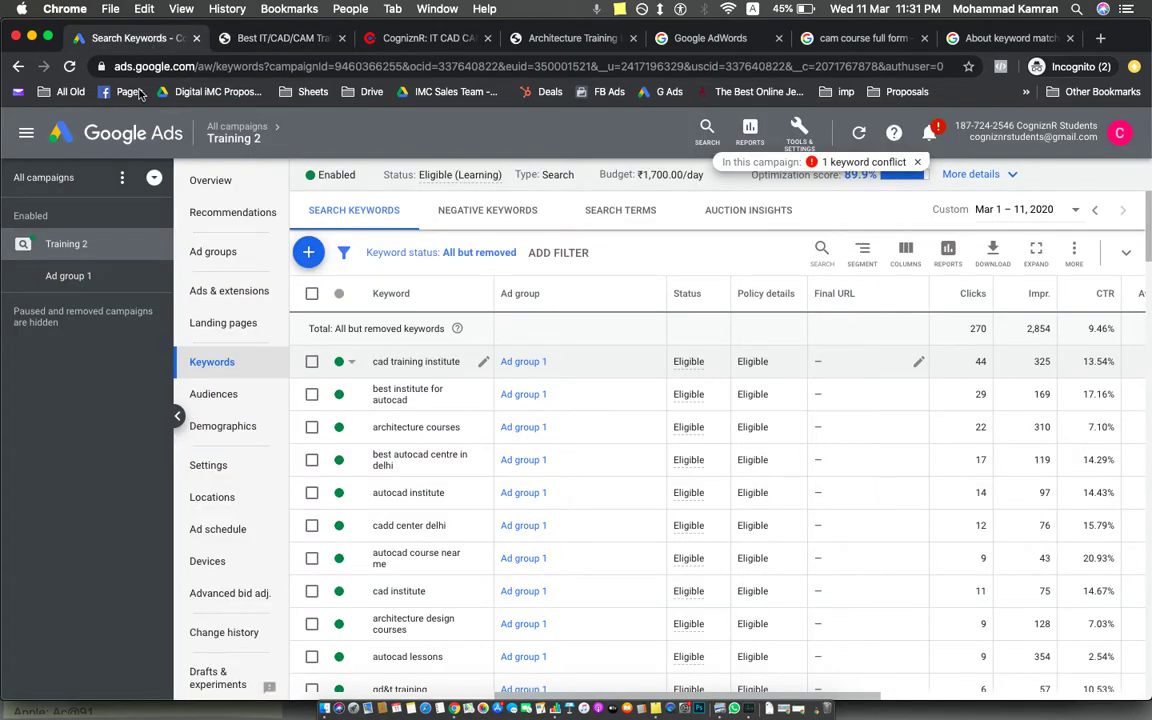
left_click(44, 177)
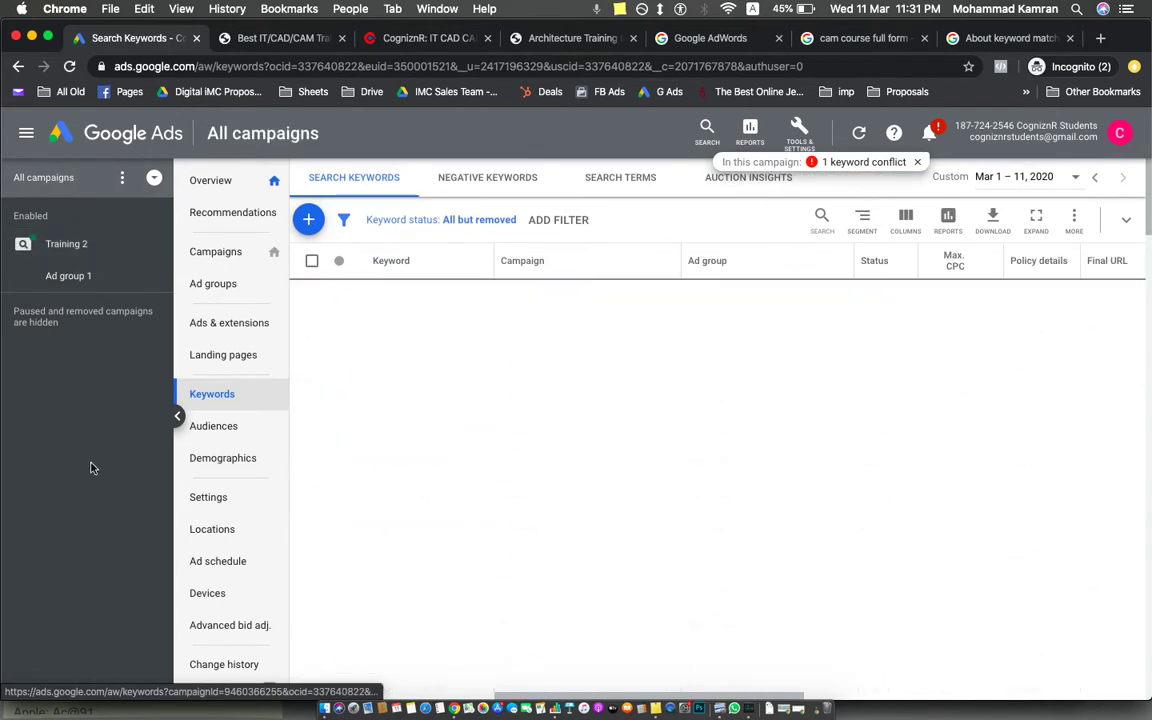
left_click(64, 244)
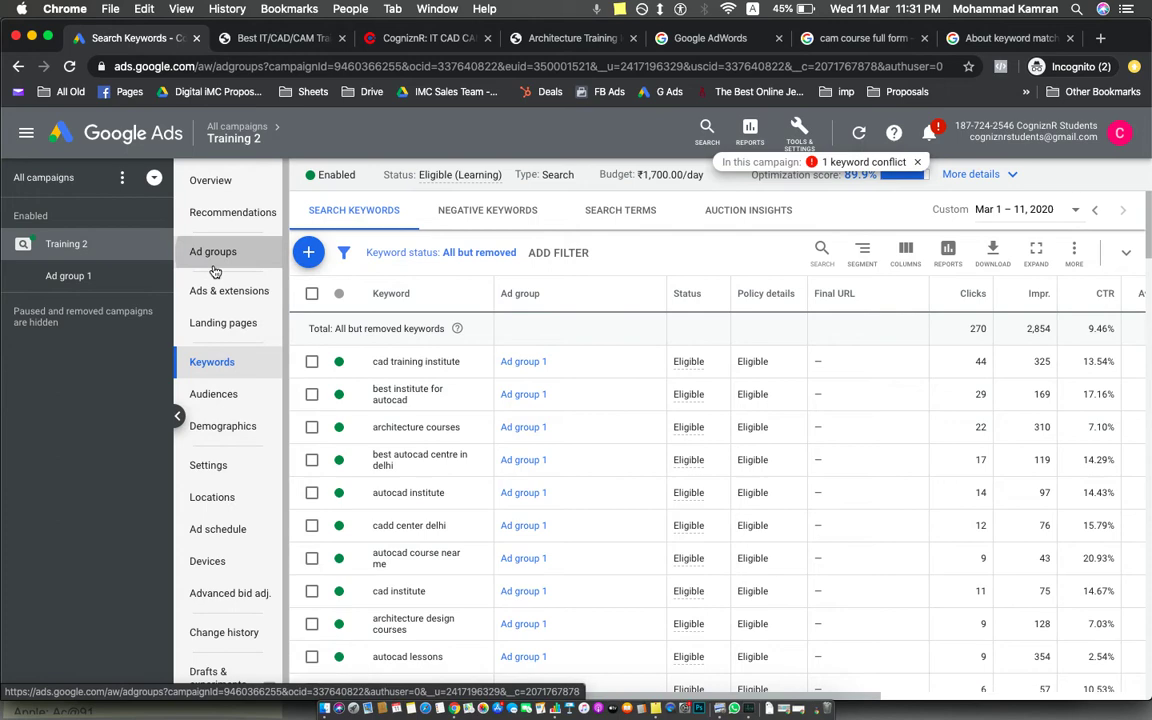
left_click(213, 251)
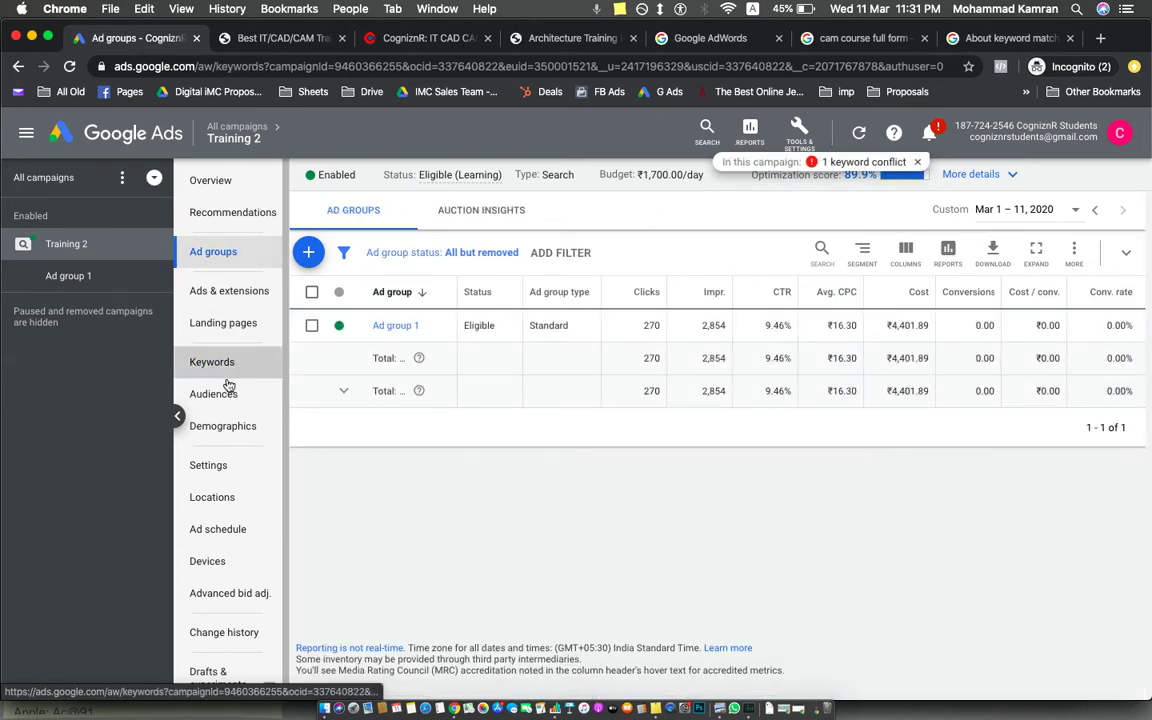
left_click(215, 362)
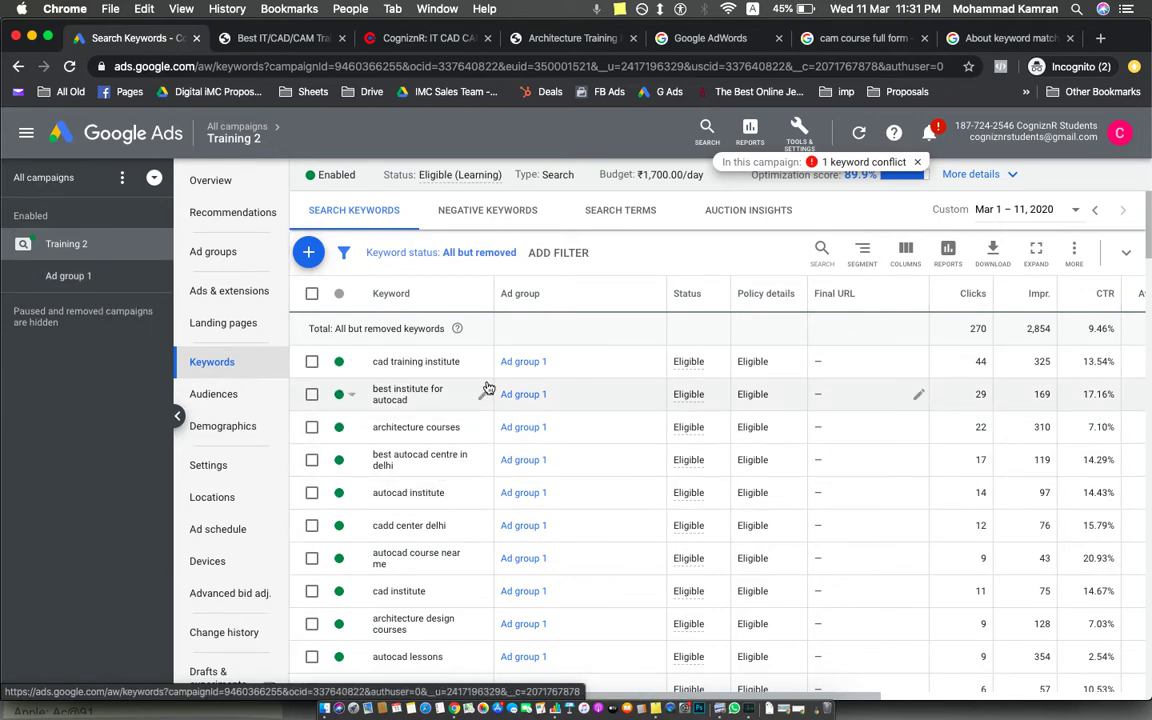
left_click(408, 38)
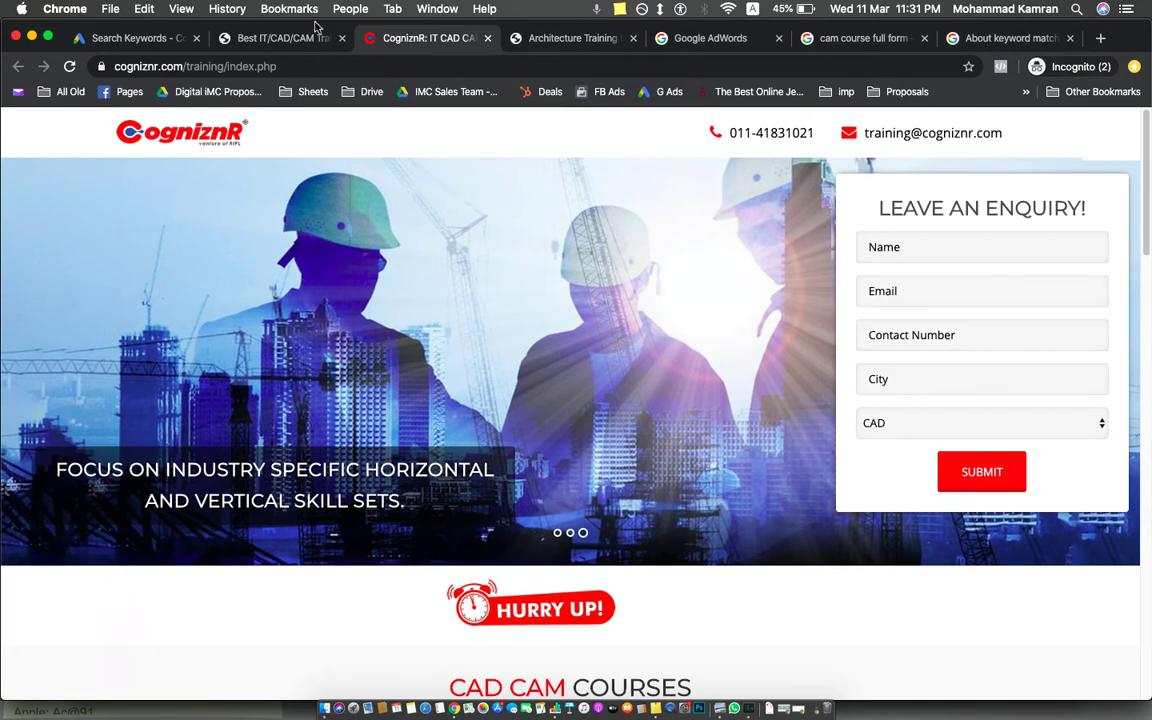
left_click(262, 42)
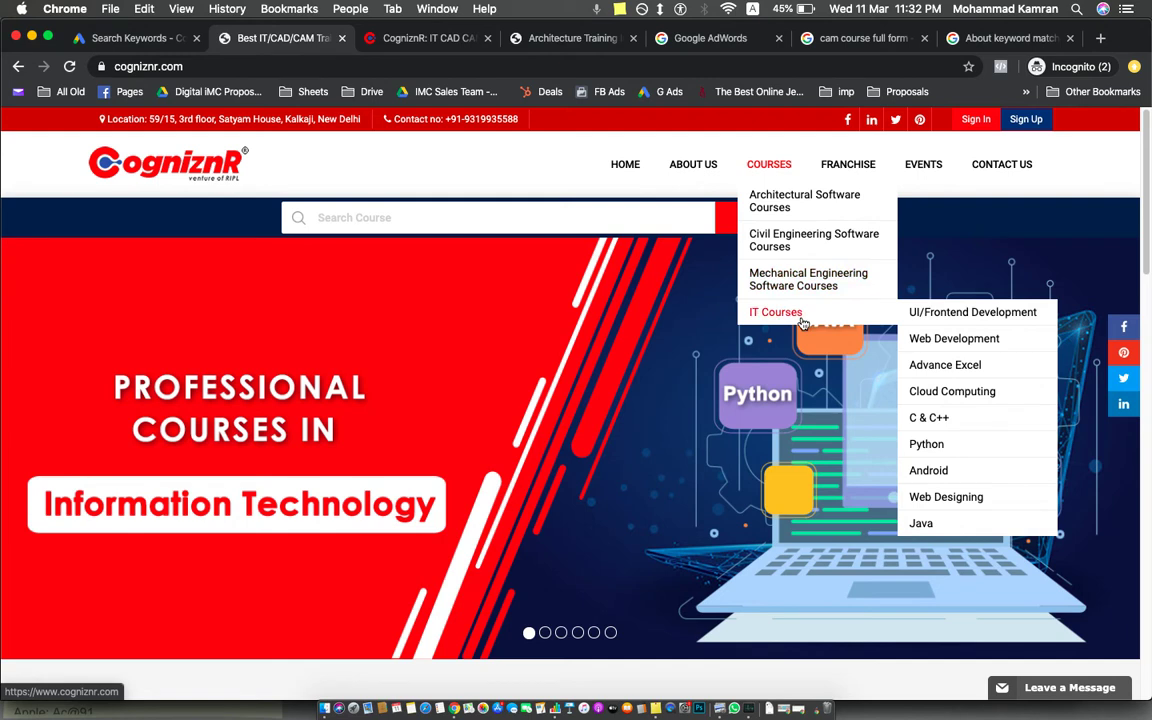
left_click(409, 39)
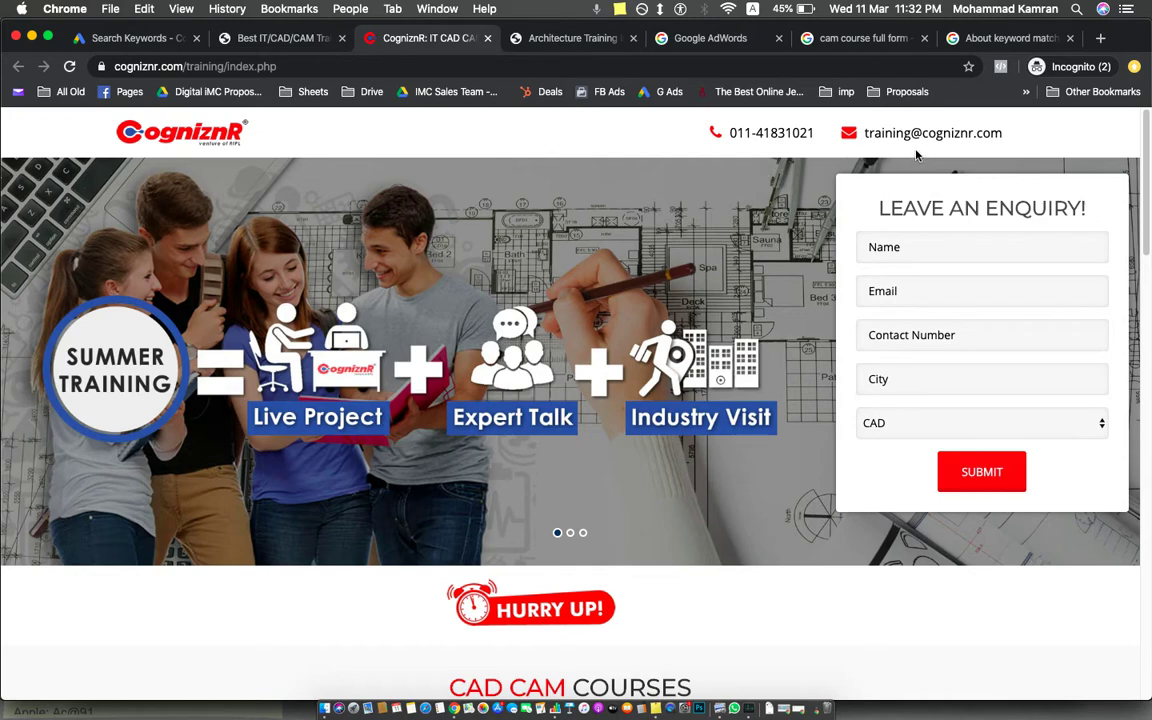
scroll(673, 277, "down", 3)
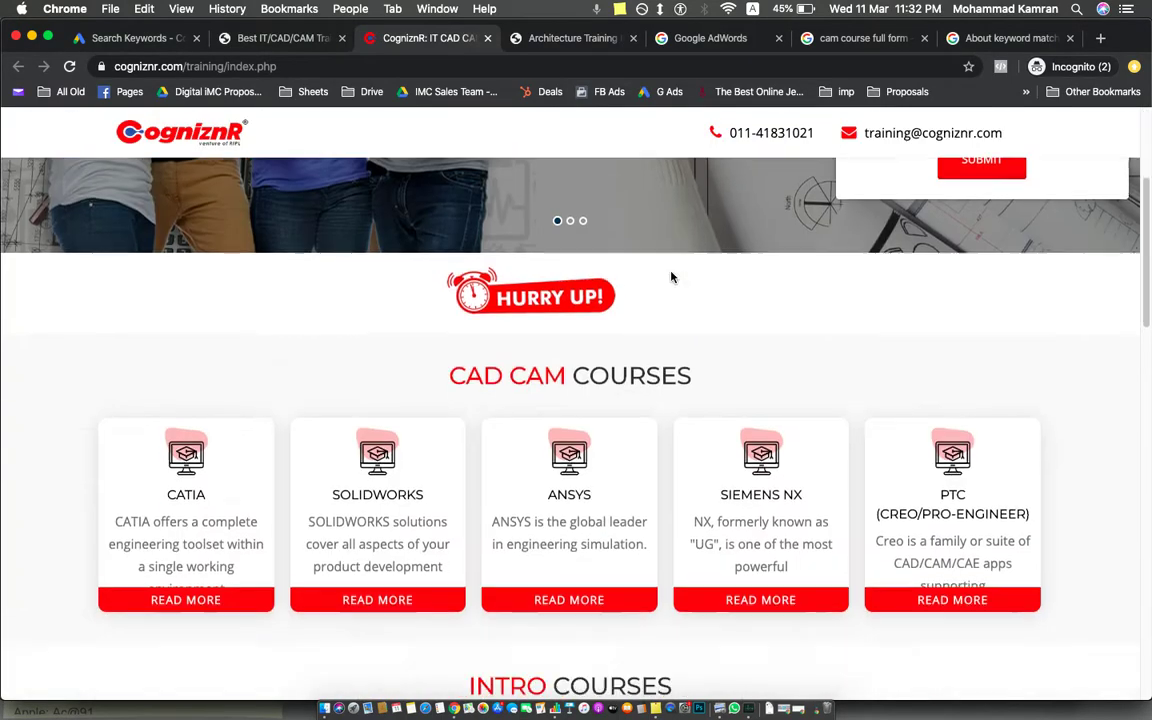
scroll(673, 277, "down", 2)
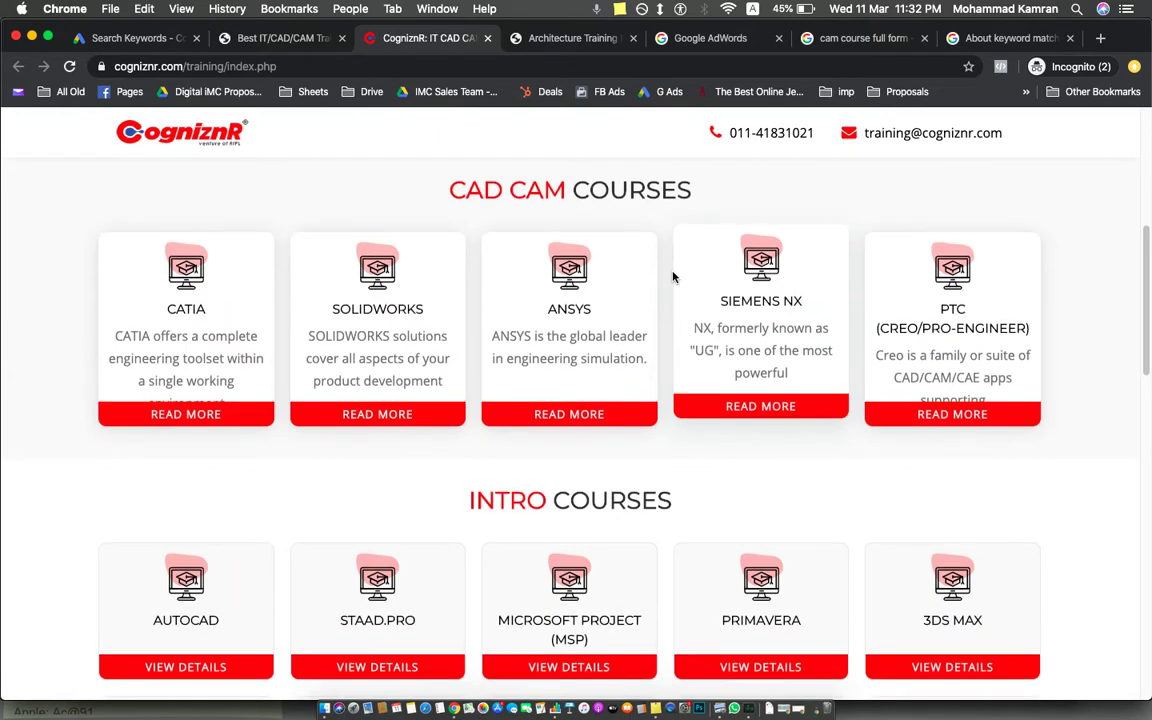
scroll(679, 276, "down", 2)
scroll(699, 357, "down", 6)
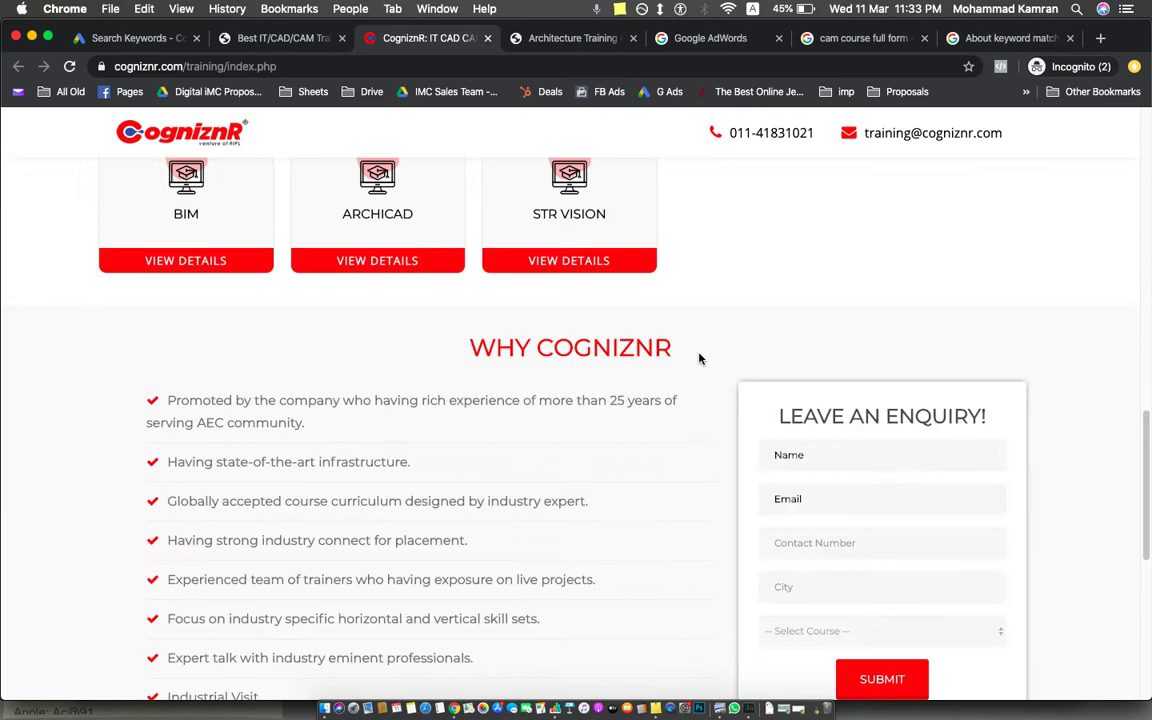
scroll(699, 358, "down", 3)
scroll(699, 359, "up", 2)
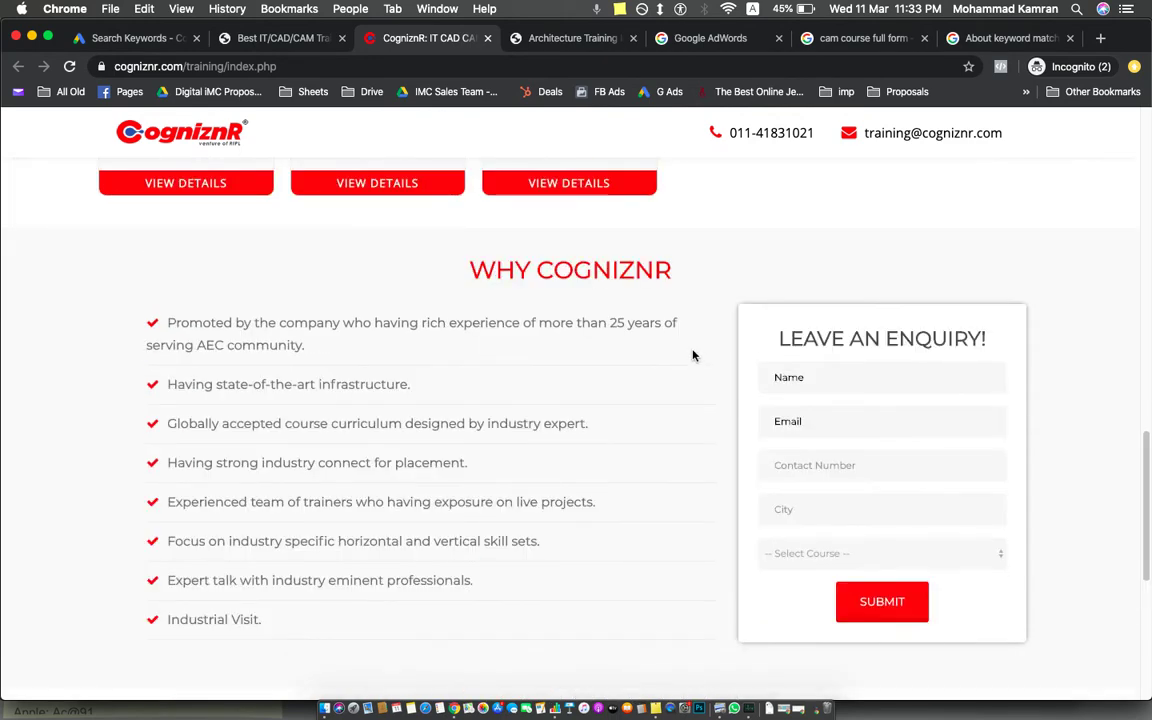
scroll(693, 360, "down", 1)
scroll(690, 368, "down", 3)
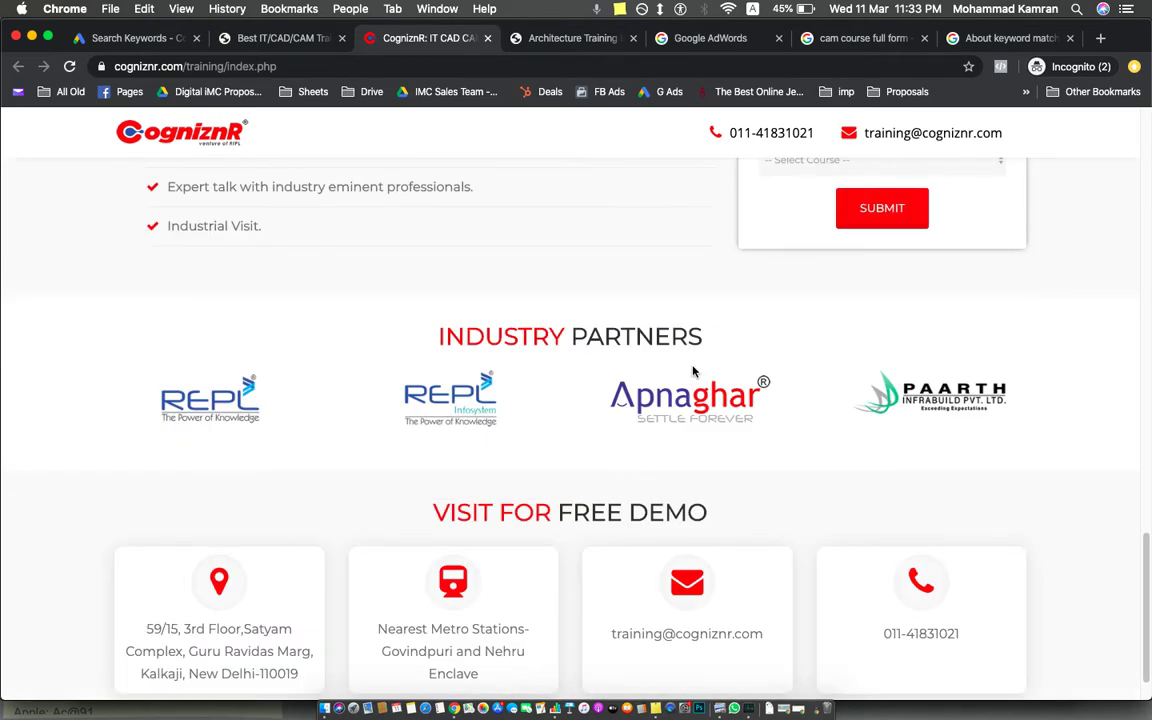
scroll(693, 371, "down", 1)
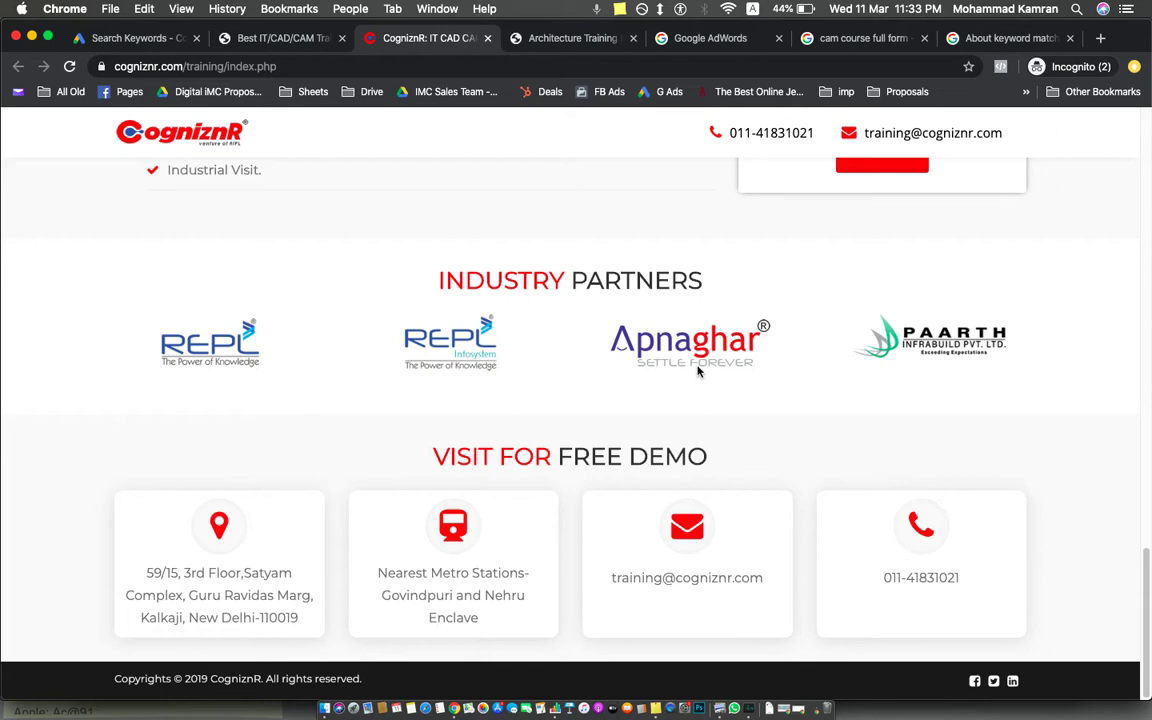
scroll(698, 371, "up", 20)
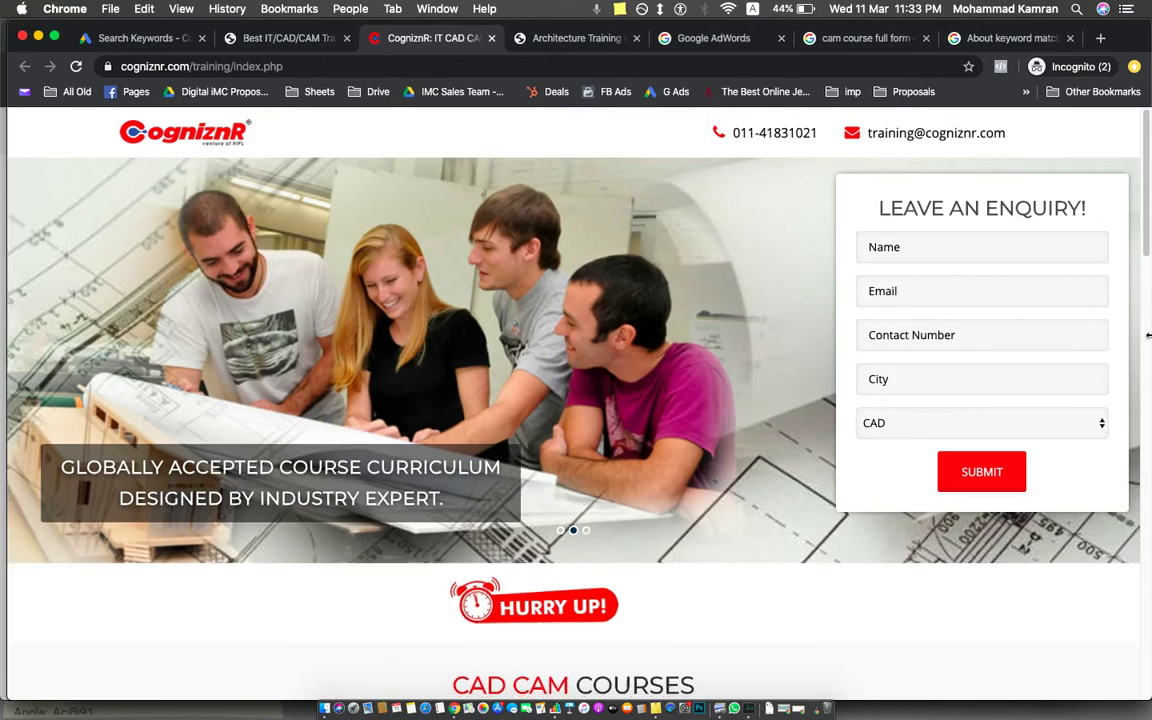
left_click_drag(3, 332, 1148, 330)
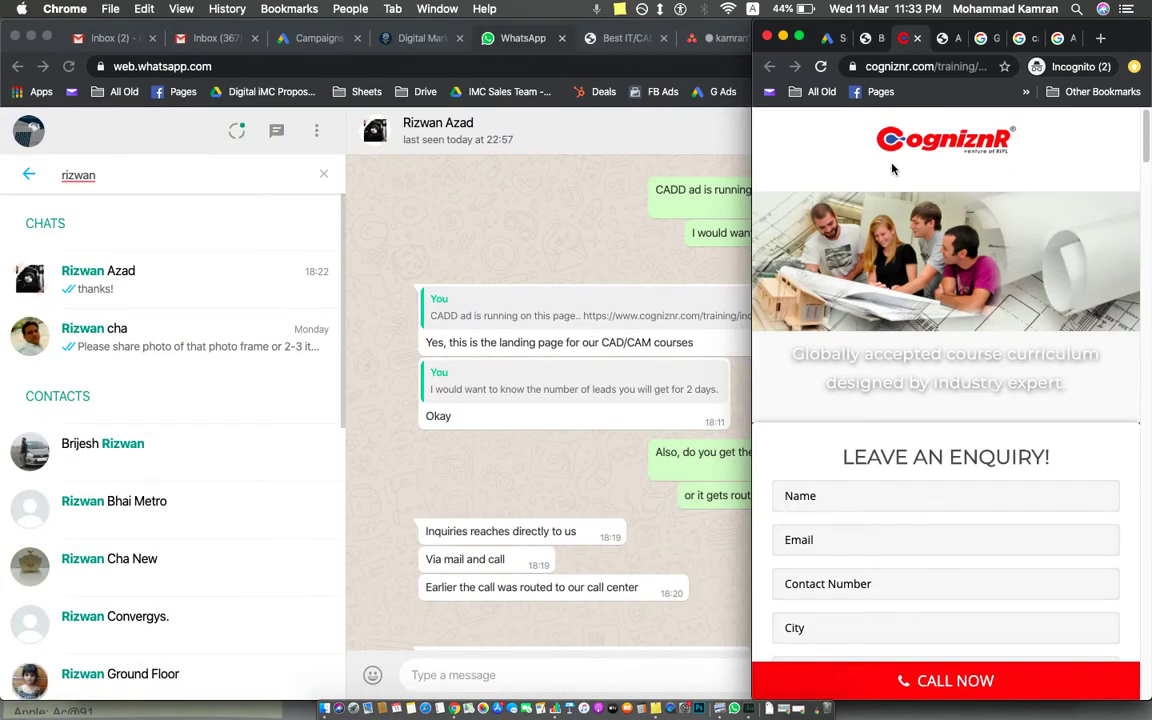
scroll(1013, 255, "down", 3)
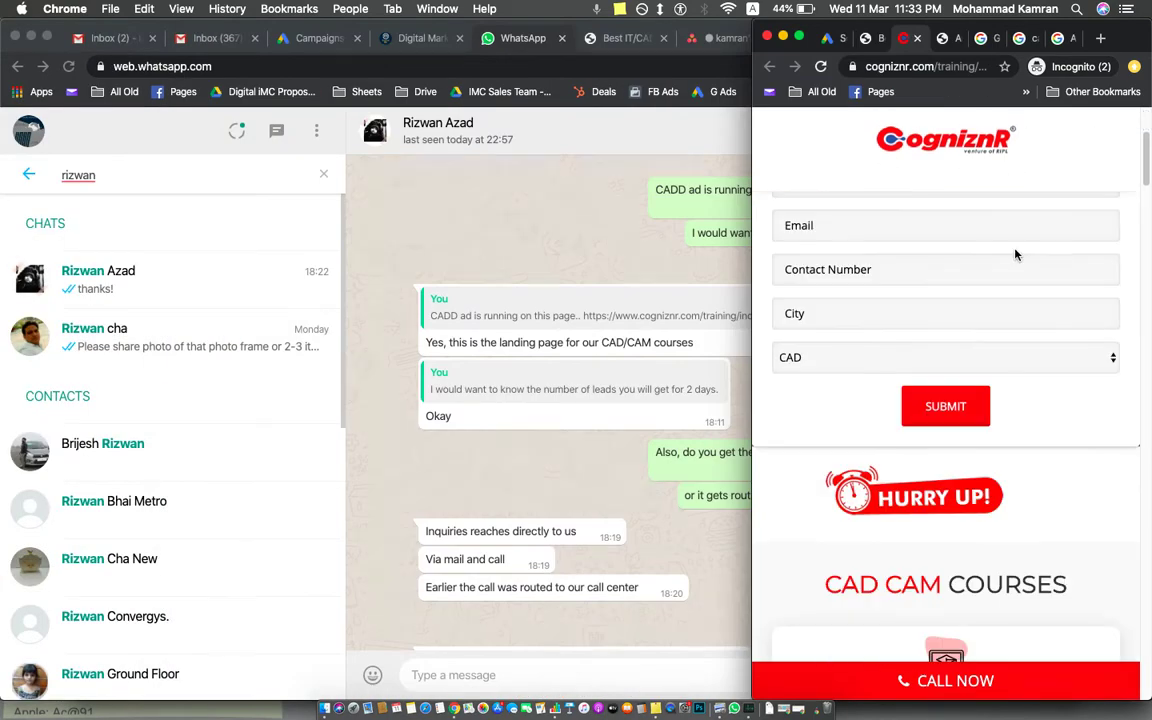
scroll(1013, 255, "down", 3)
scroll(1013, 255, "down", 5)
scroll(1017, 255, "down", 5)
scroll(1017, 255, "down", 5)
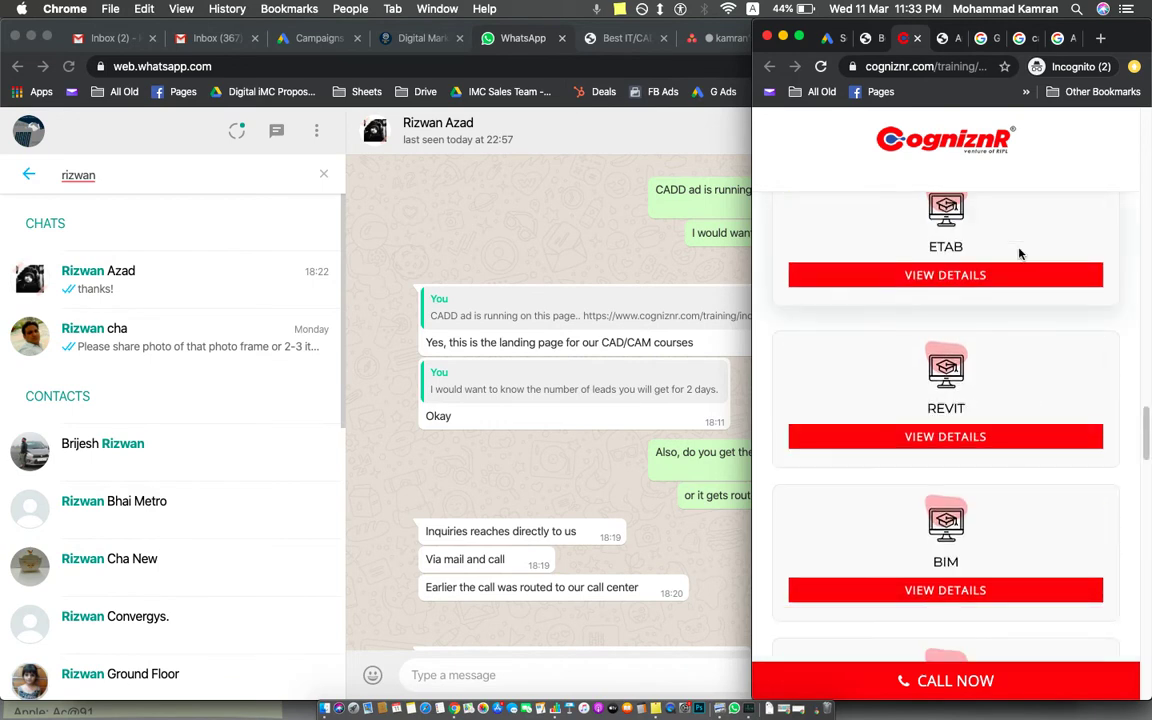
scroll(918, 221, "down", 5)
scroll(918, 221, "down", 5)
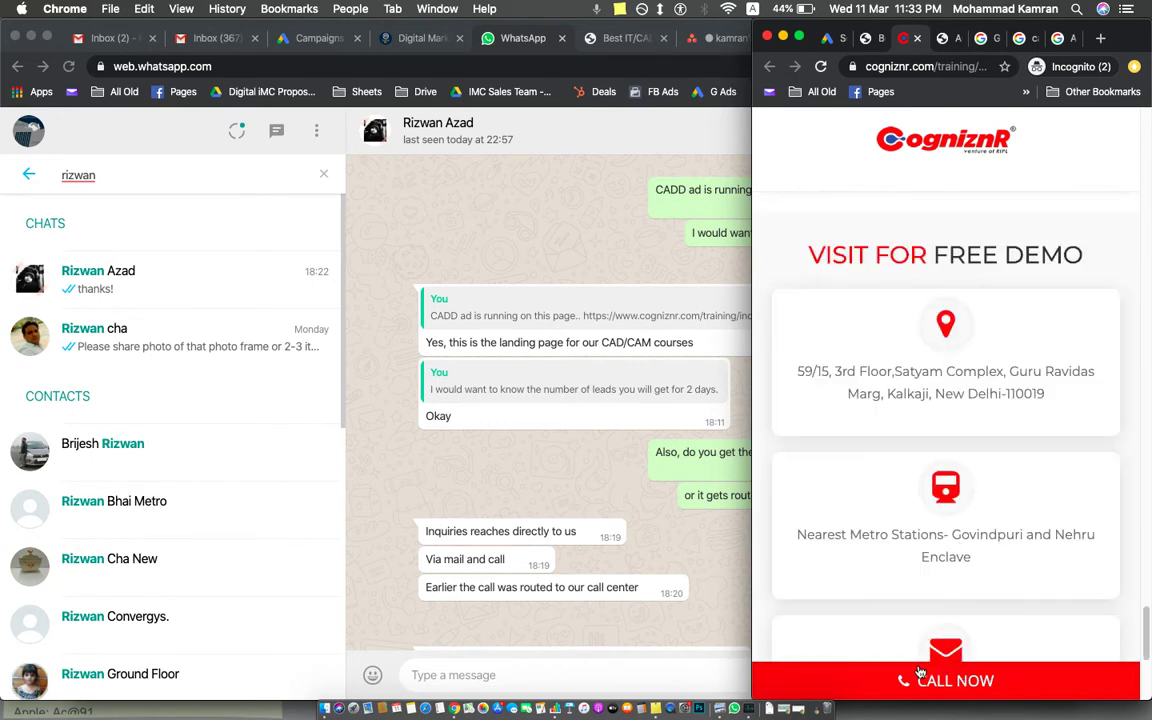
scroll(784, 376, "down", 5)
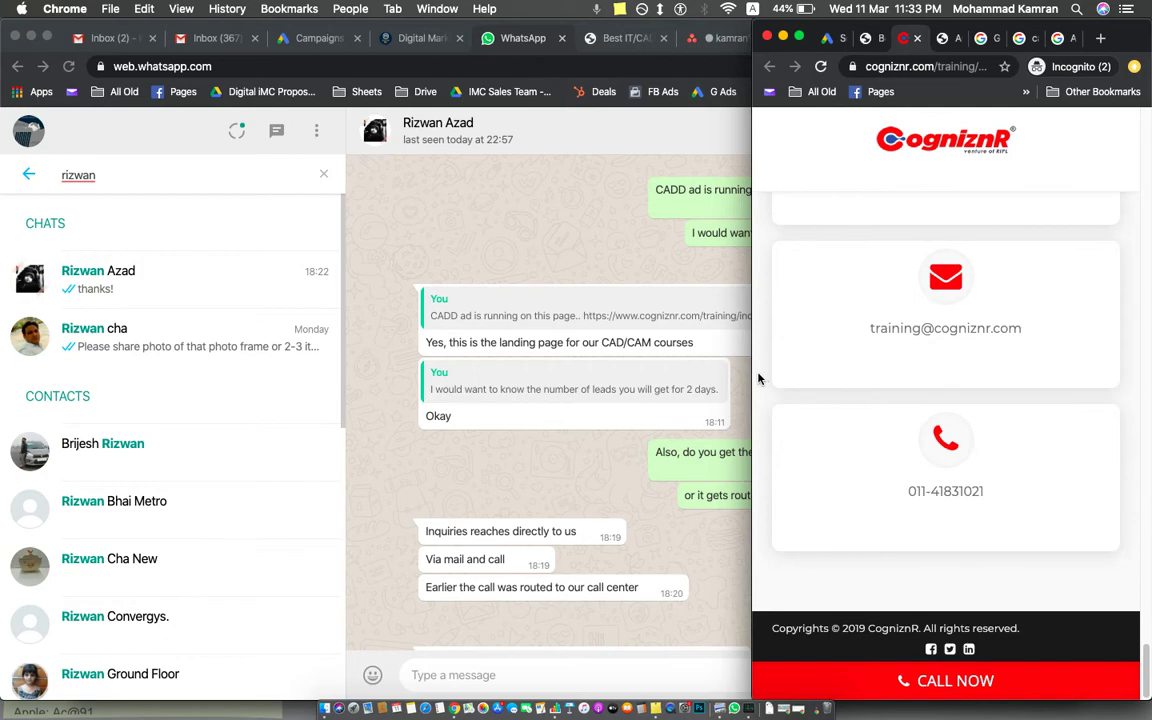
left_click_drag(753, 379, 8, 450)
scroll(558, 508, "up", 15)
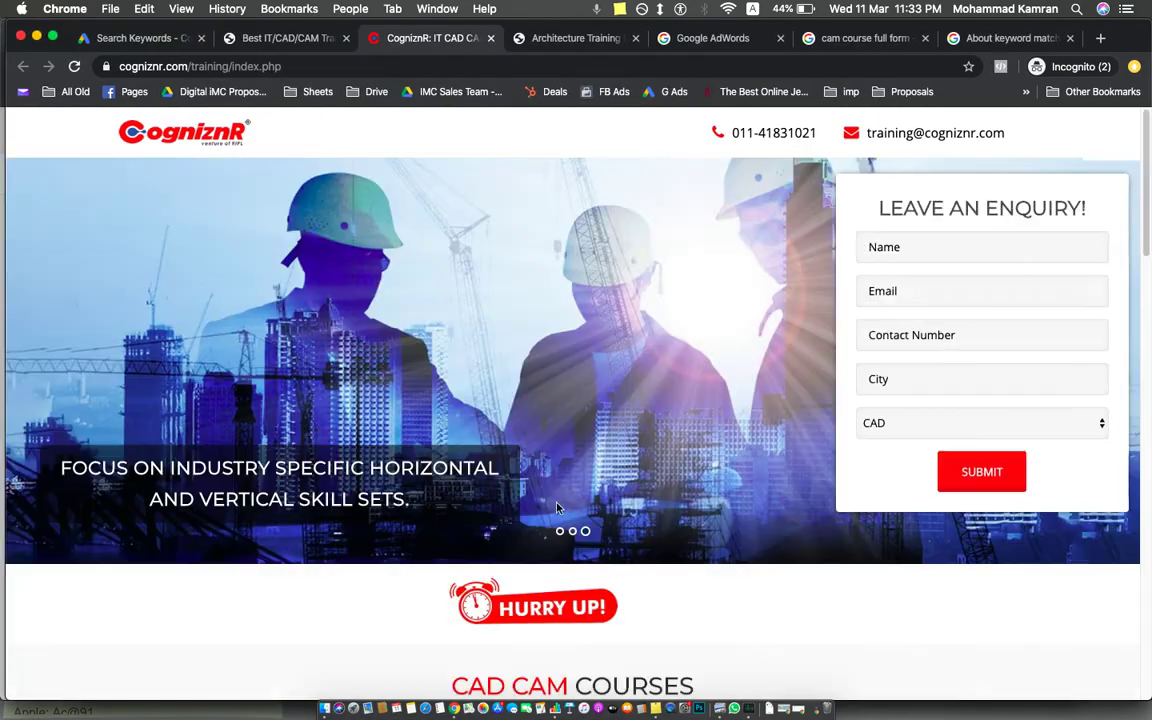
Read the CATIA, SOLIDWORKS, ANSYS and SIEMENS NX course descriptions on the CogniznR page.
scroll(558, 508, "down", 5)
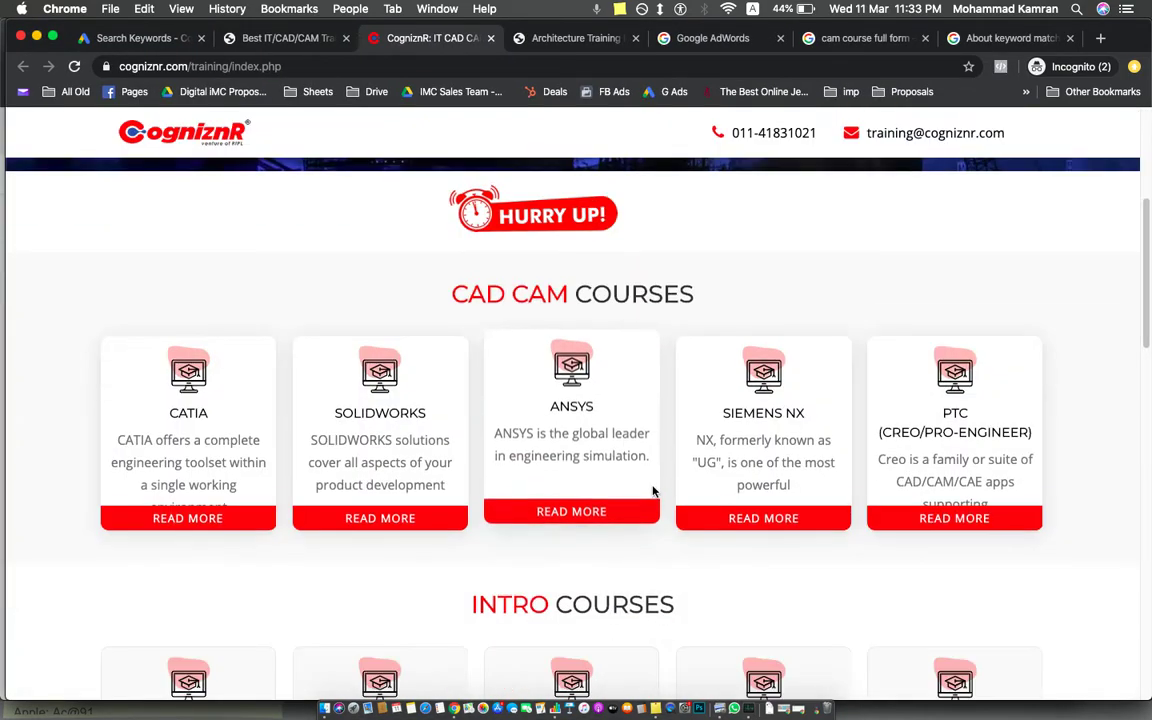
left_click(197, 519)
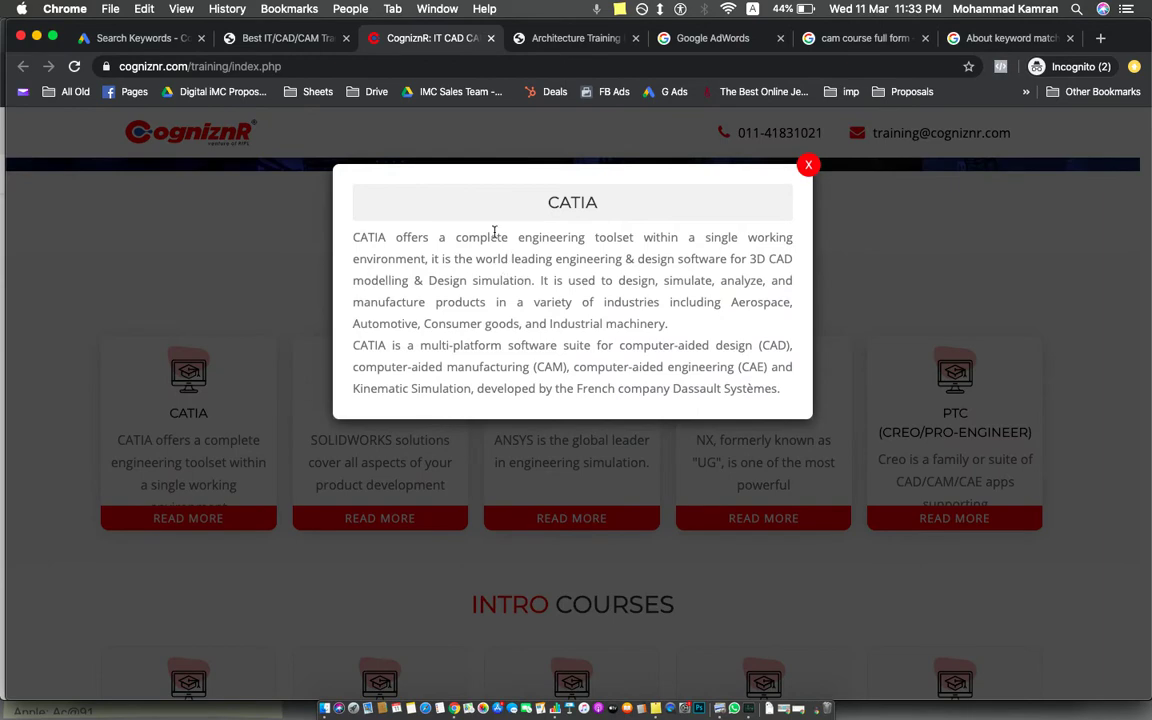
left_click(808, 165)
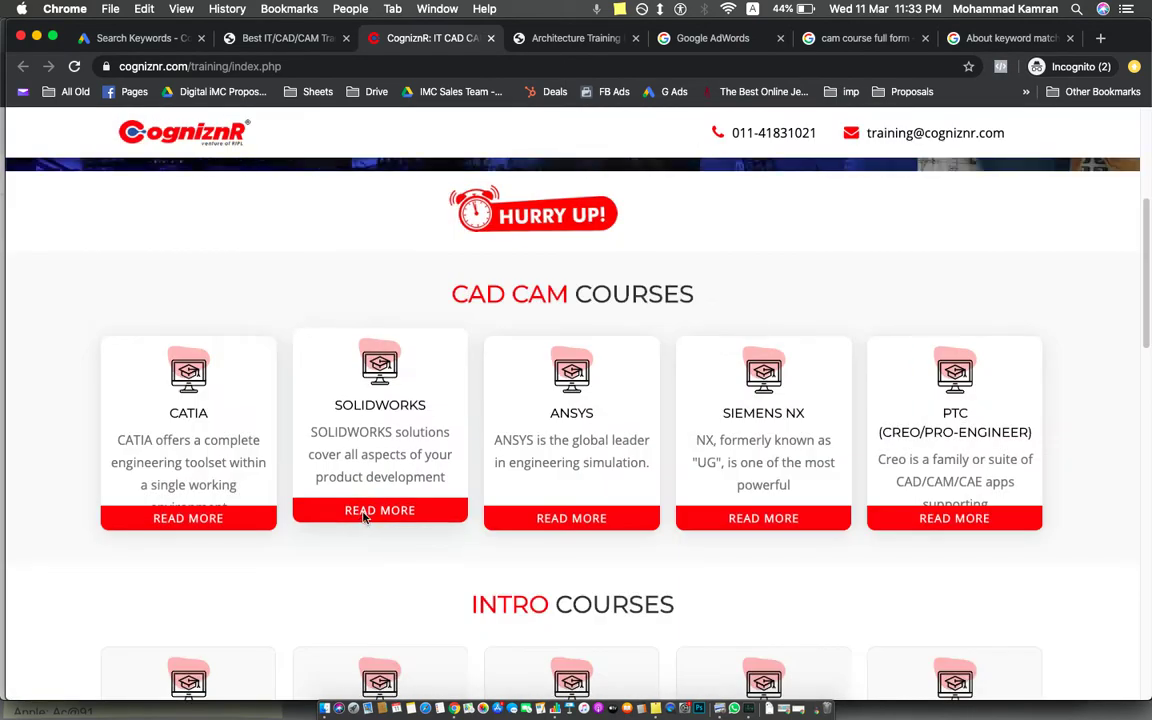
left_click(370, 515)
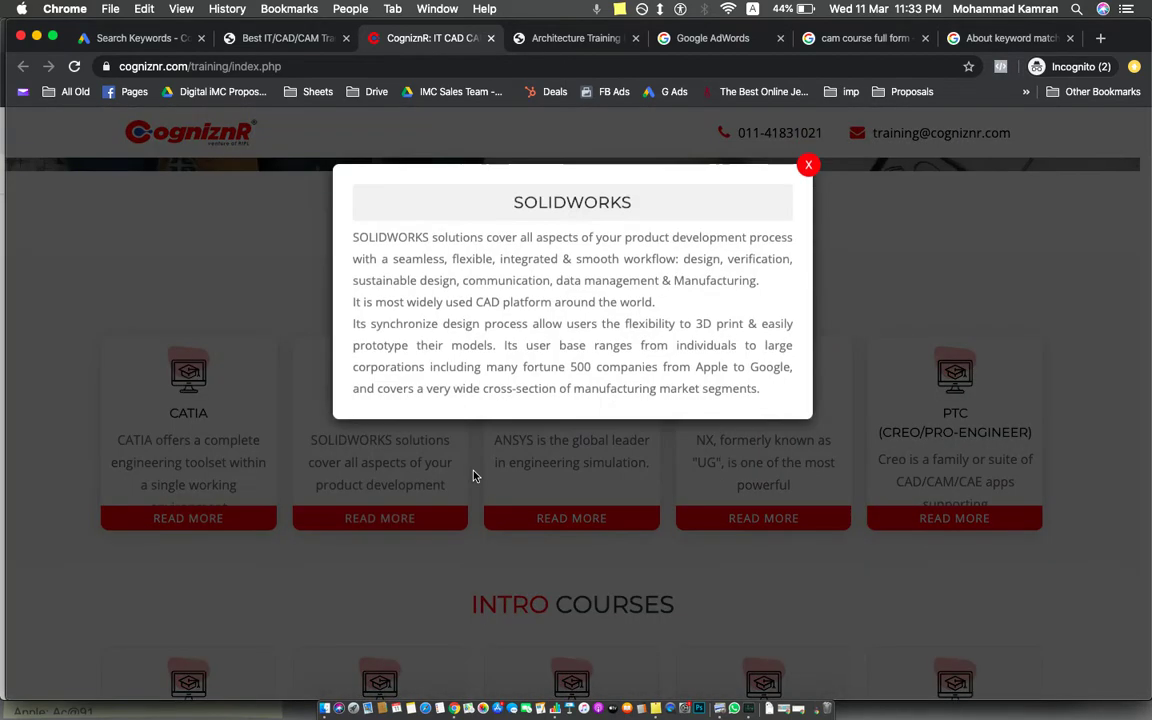
left_click(809, 165)
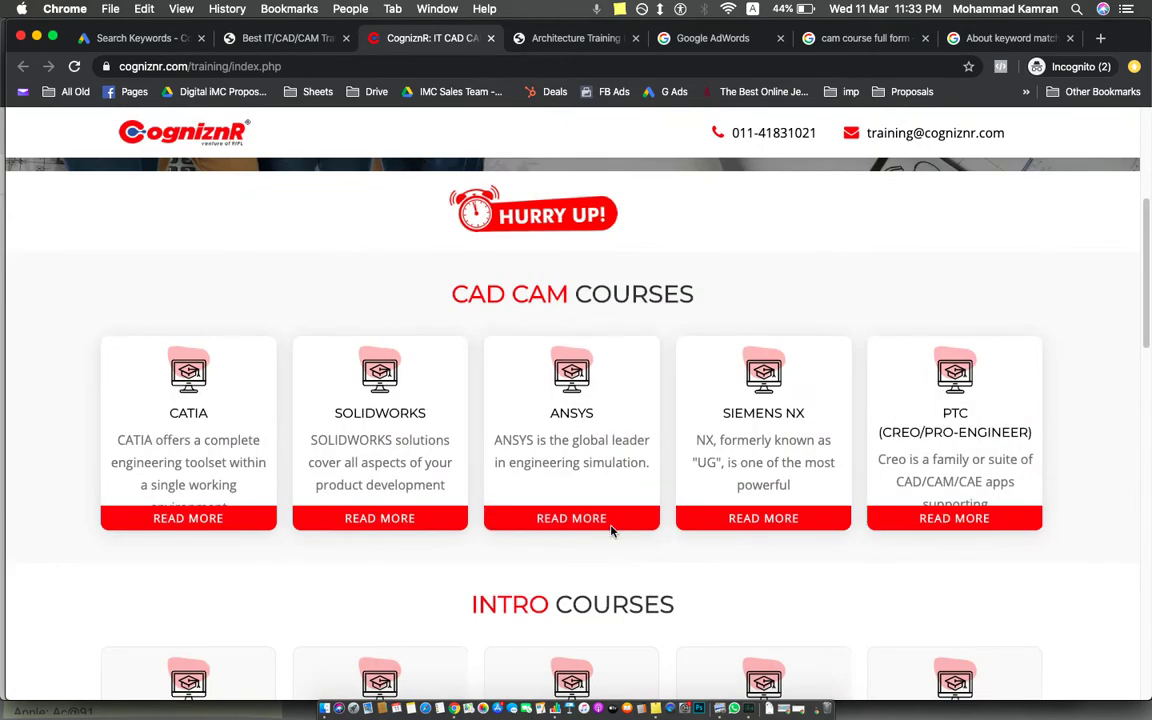
left_click(597, 515)
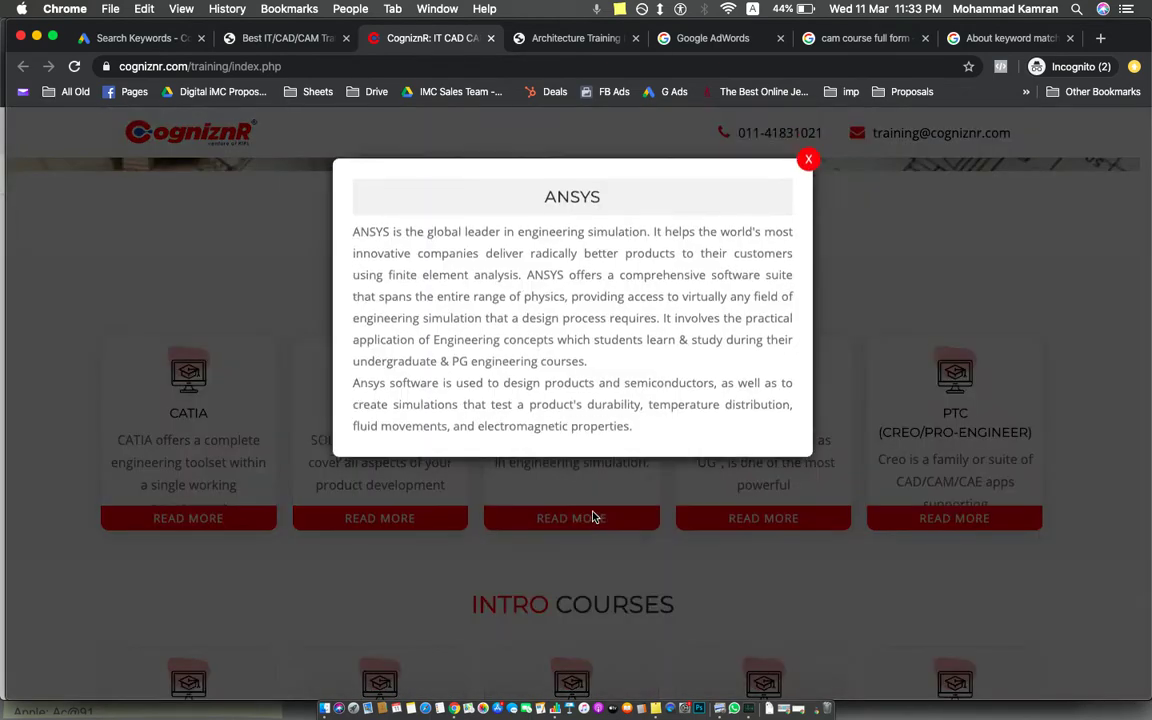
left_click(808, 160)
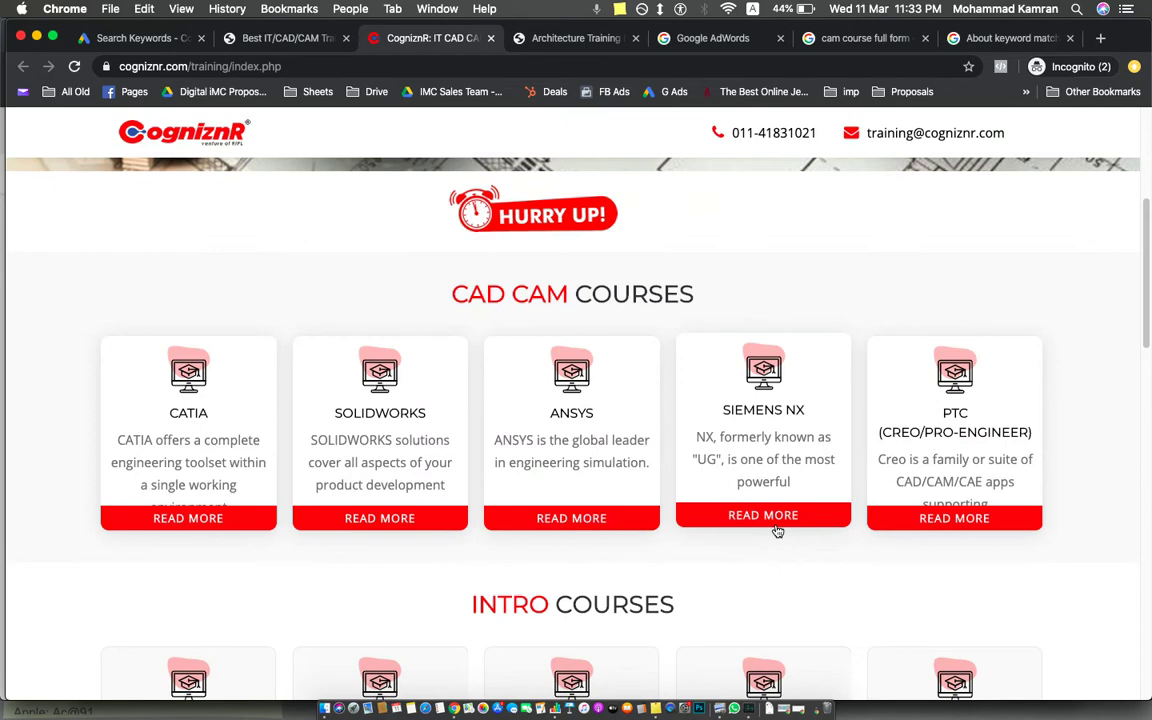
left_click(775, 525)
left_click(807, 163)
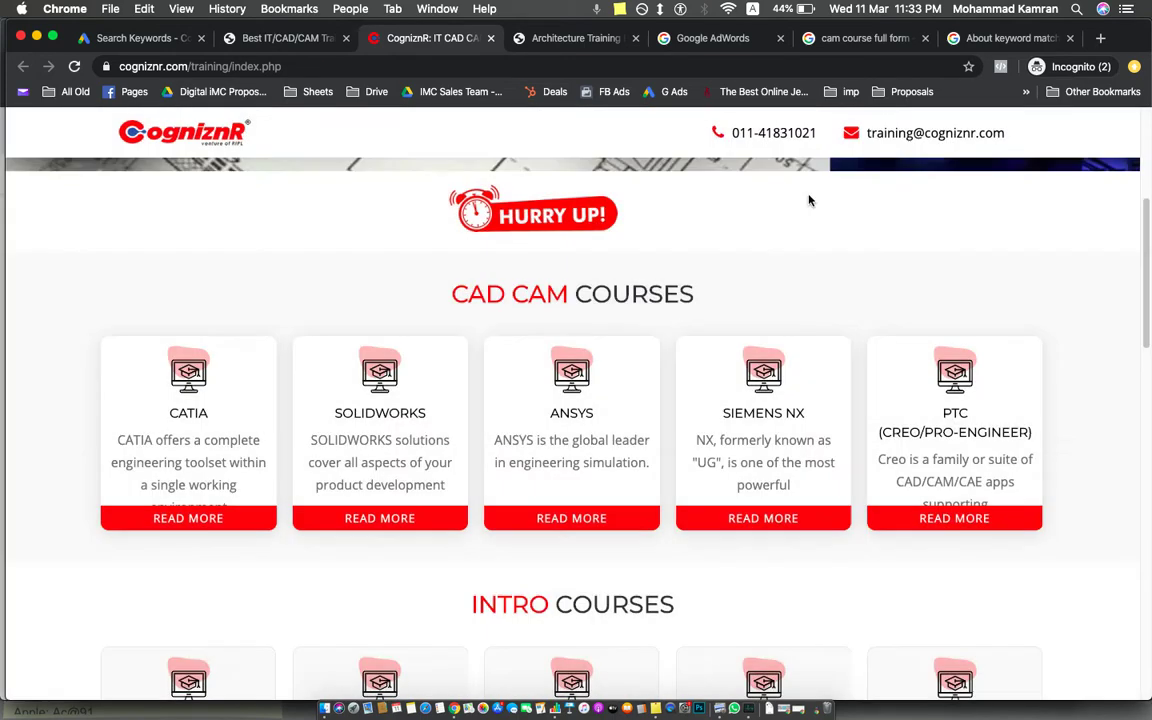
Check the enquiry form's course options, leaving CAD selected.
scroll(810, 200, "up", 5)
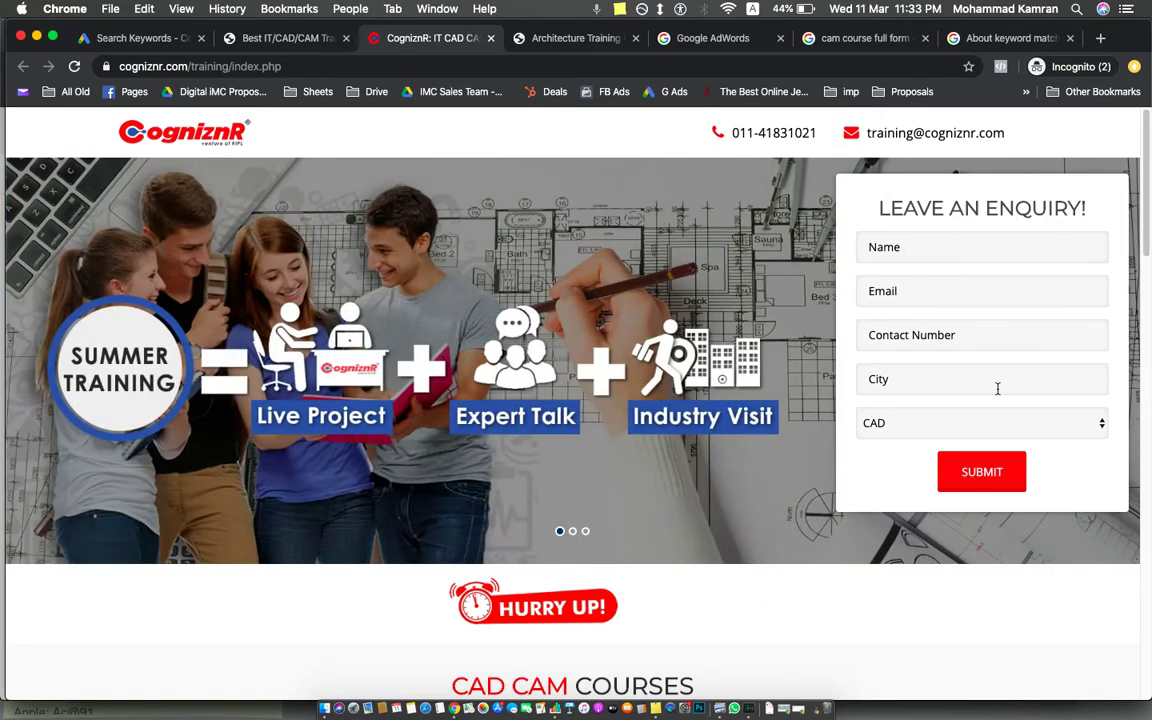
left_click(930, 423)
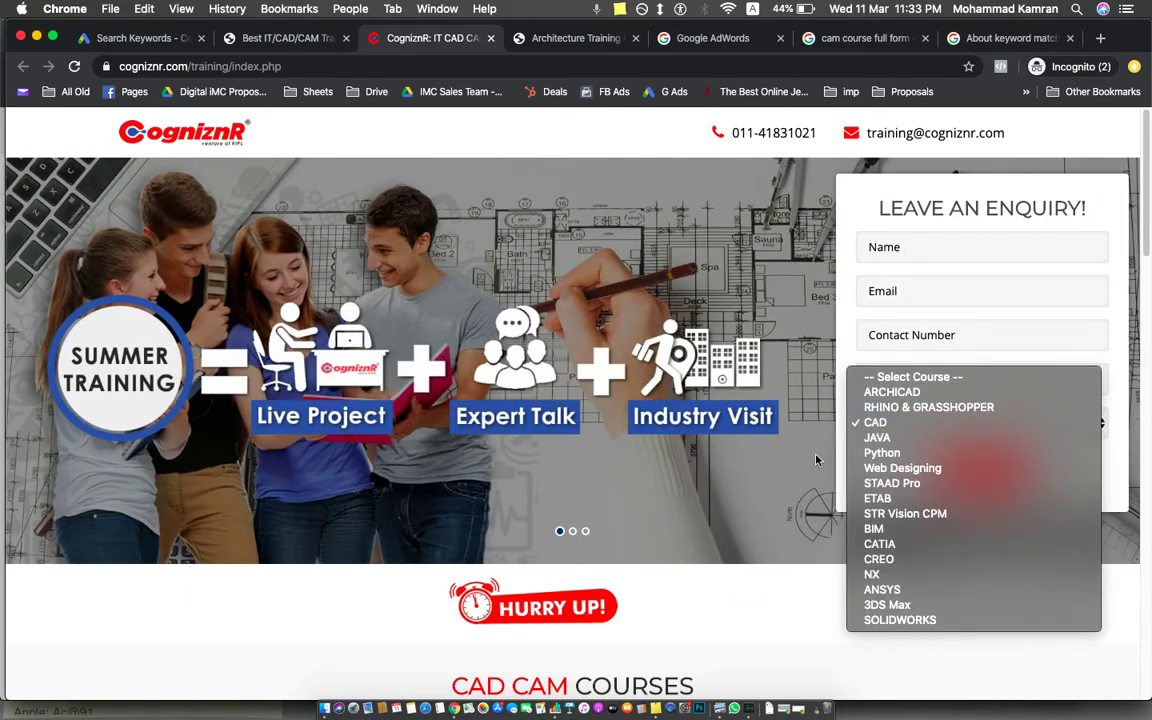
left_click(811, 481)
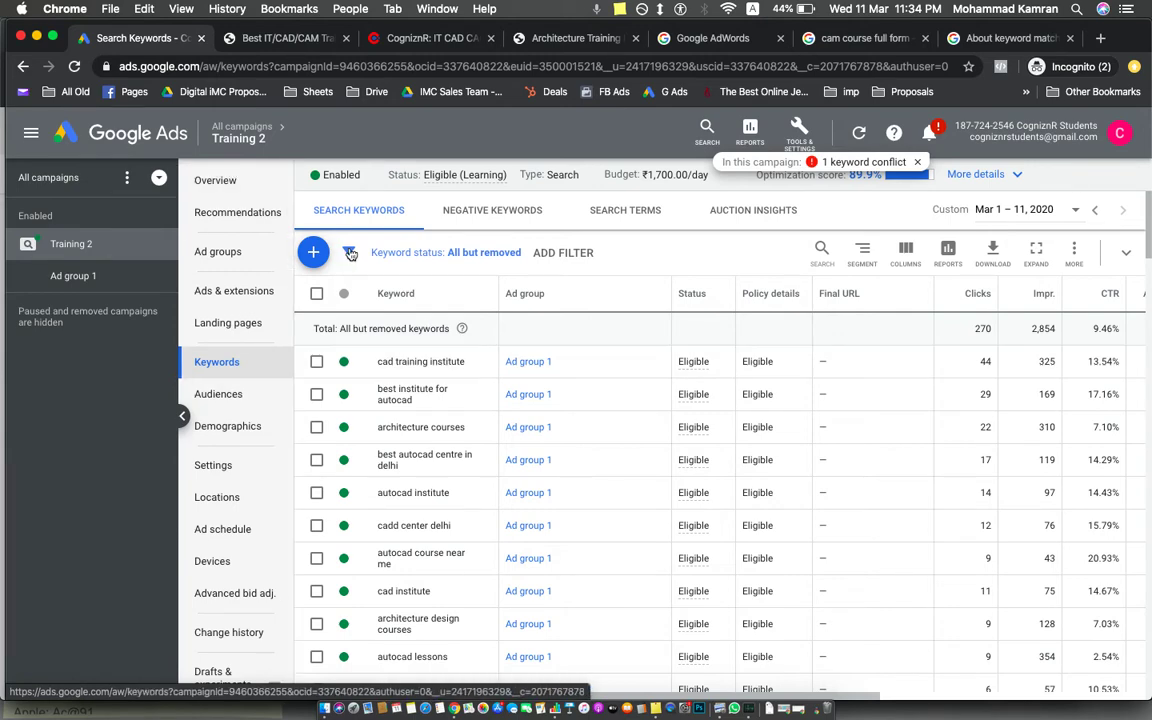
Open the all-campaigns table with the campaign tree panel collapsed.
left_click(47, 184)
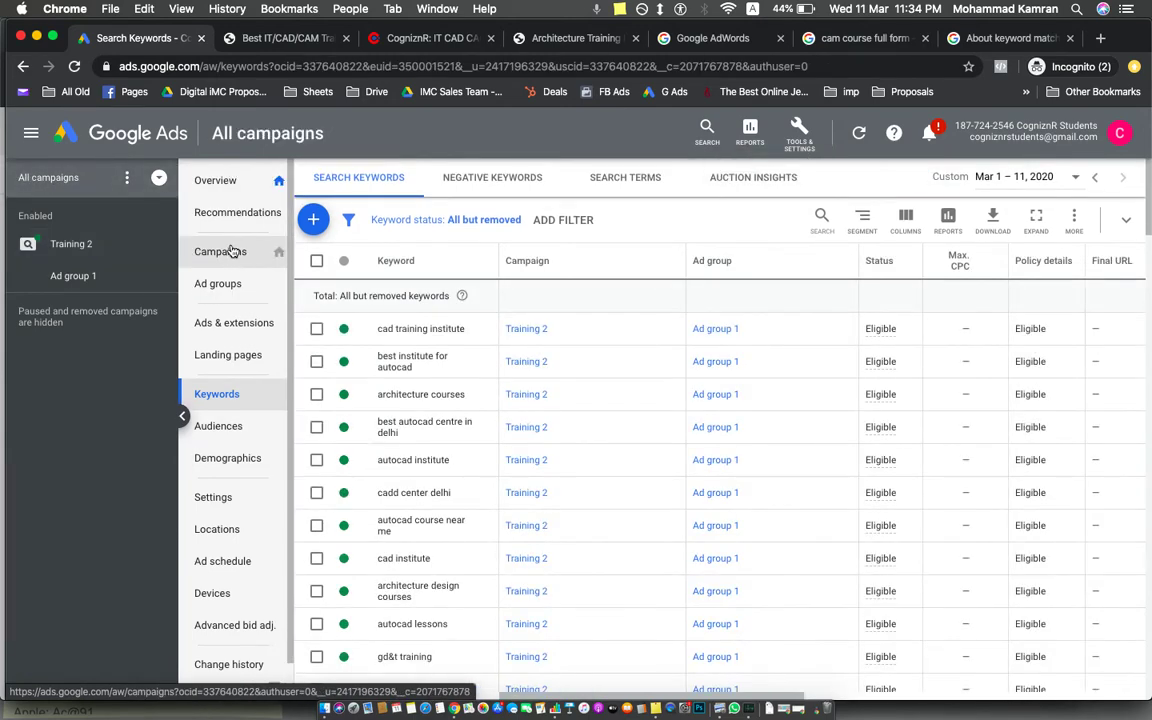
left_click(222, 253)
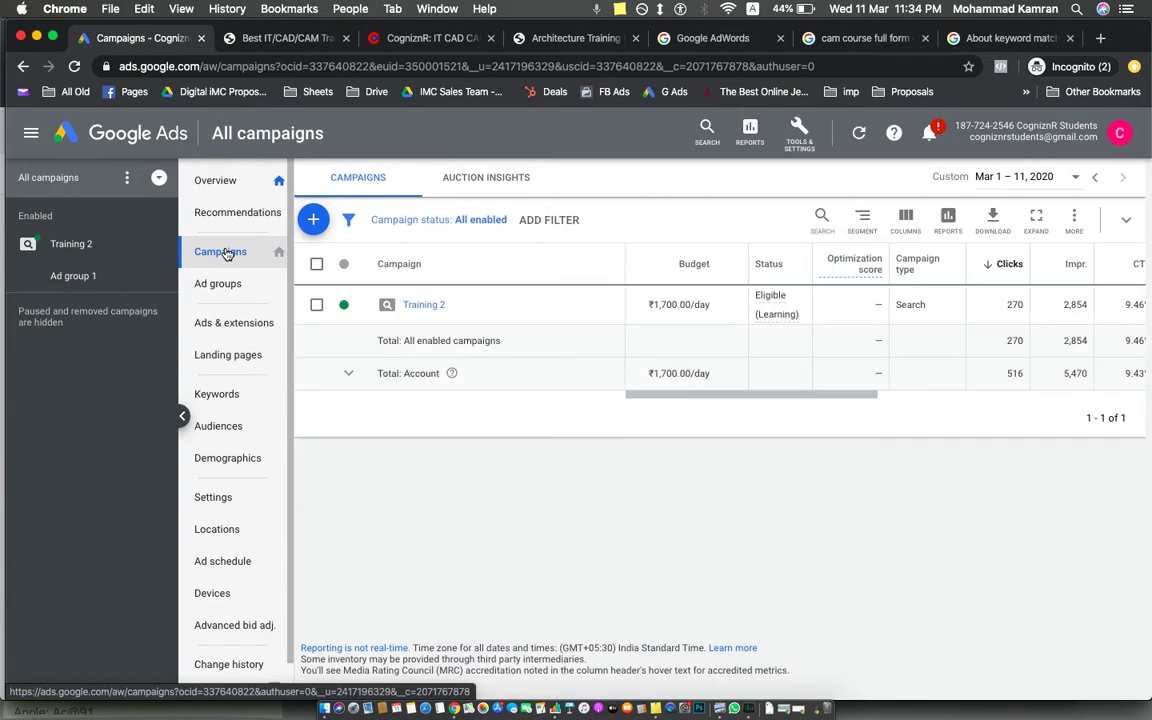
left_click(182, 417)
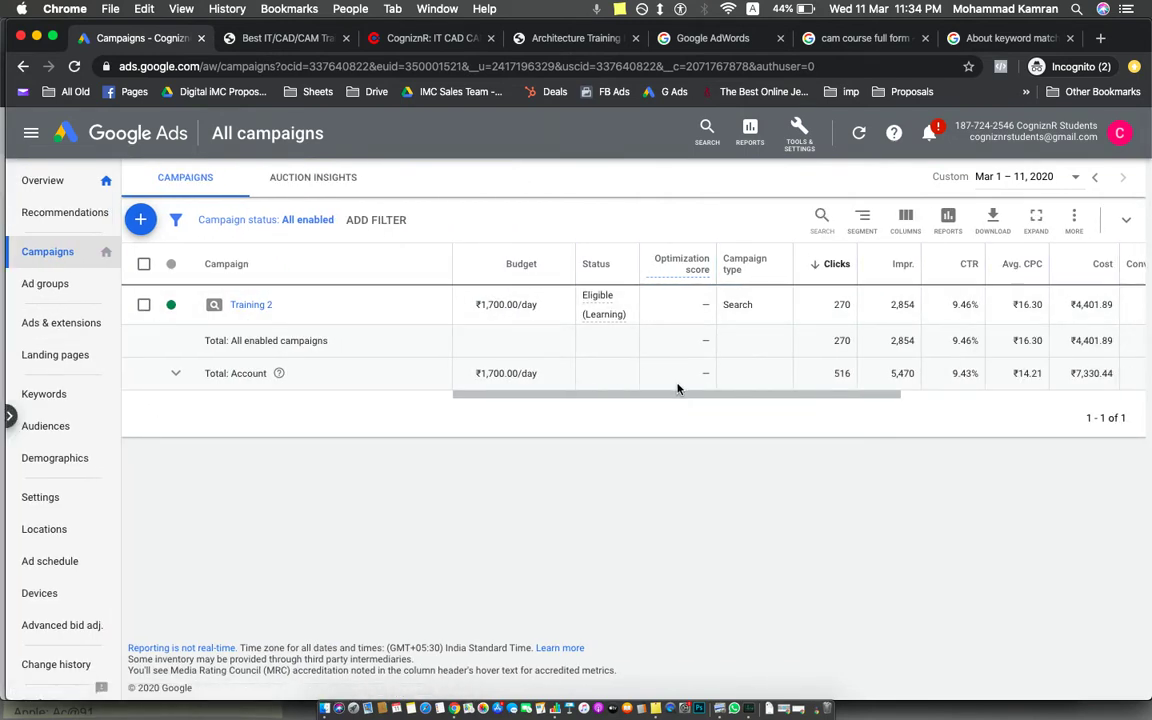
Limit the reporting date range to March 11, 2020 only.
left_click(1027, 178)
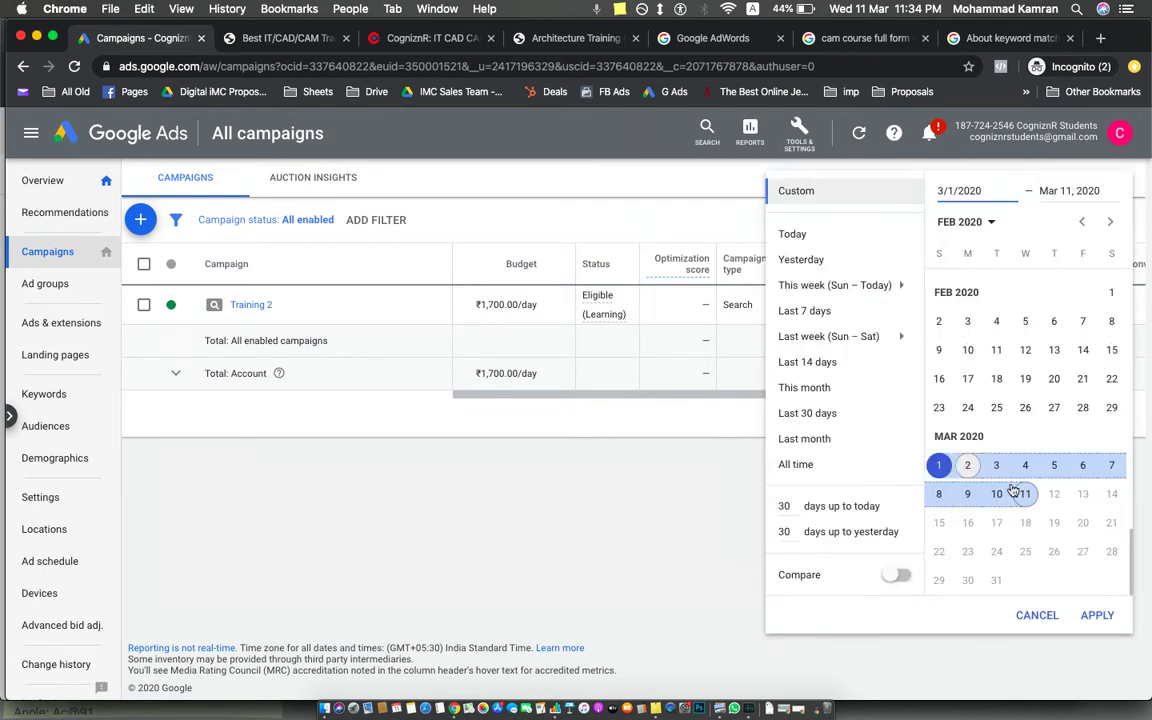
left_click(939, 465)
left_click(1025, 494)
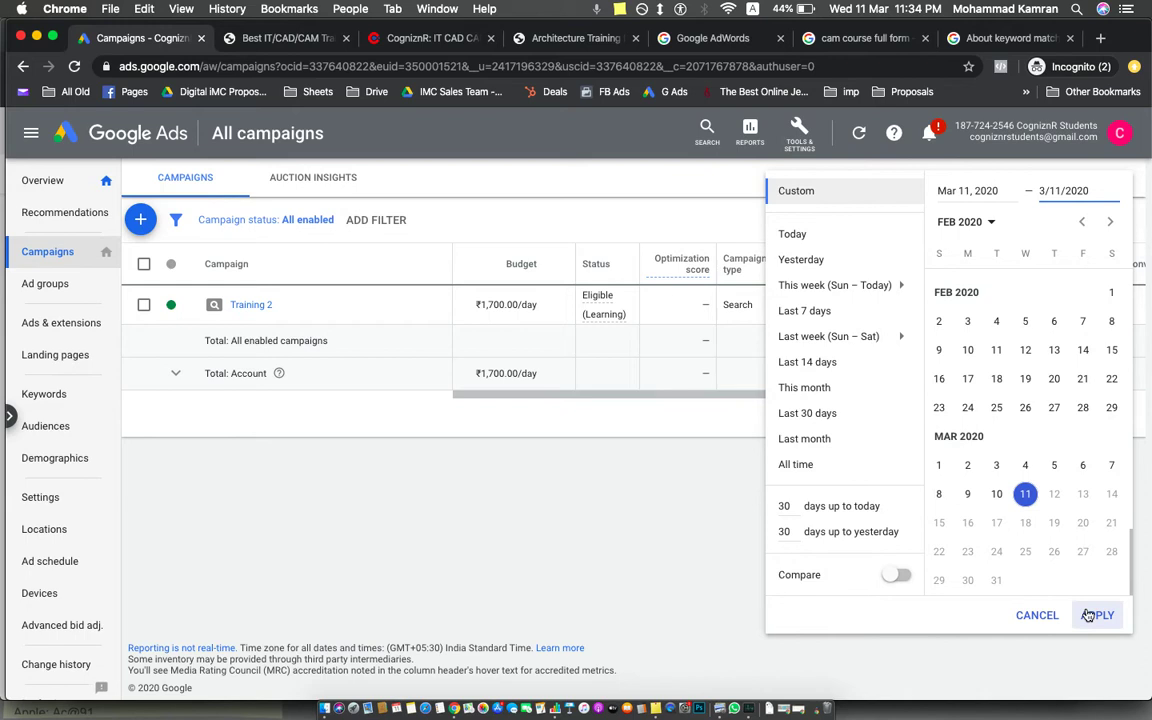
left_click(1097, 615)
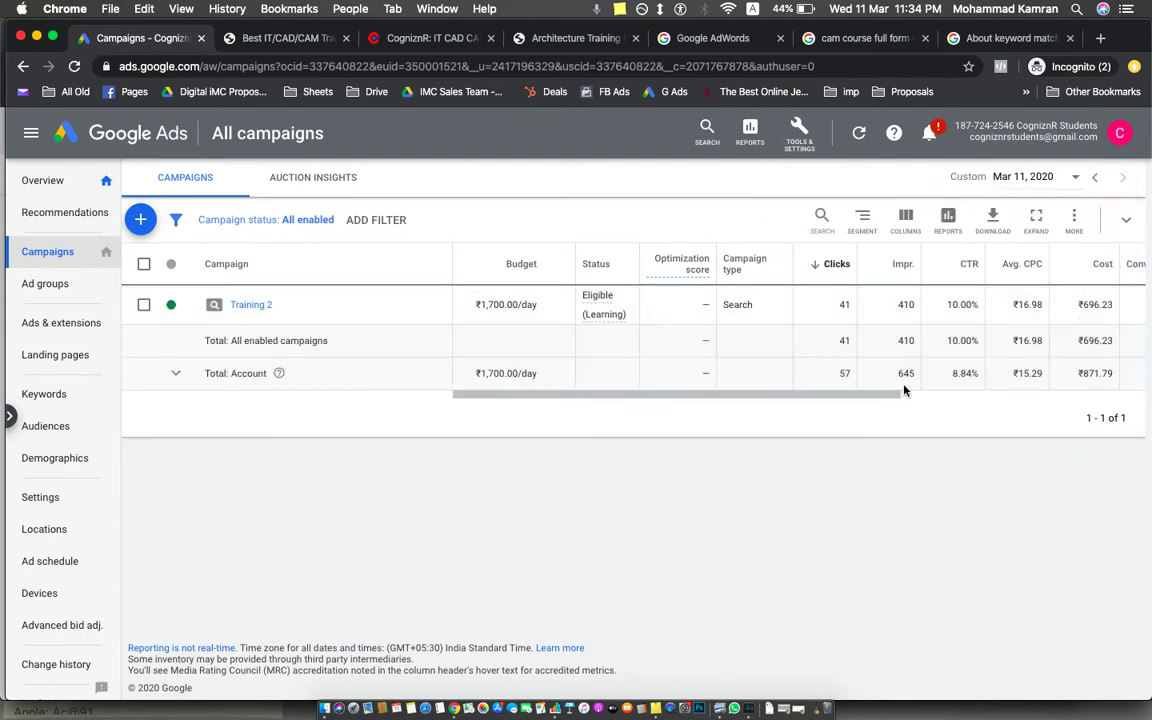
left_click_drag(890, 393, 794, 404)
Search the column editor for 'cost', tick Cost, and apply the column set.
left_click(905, 220)
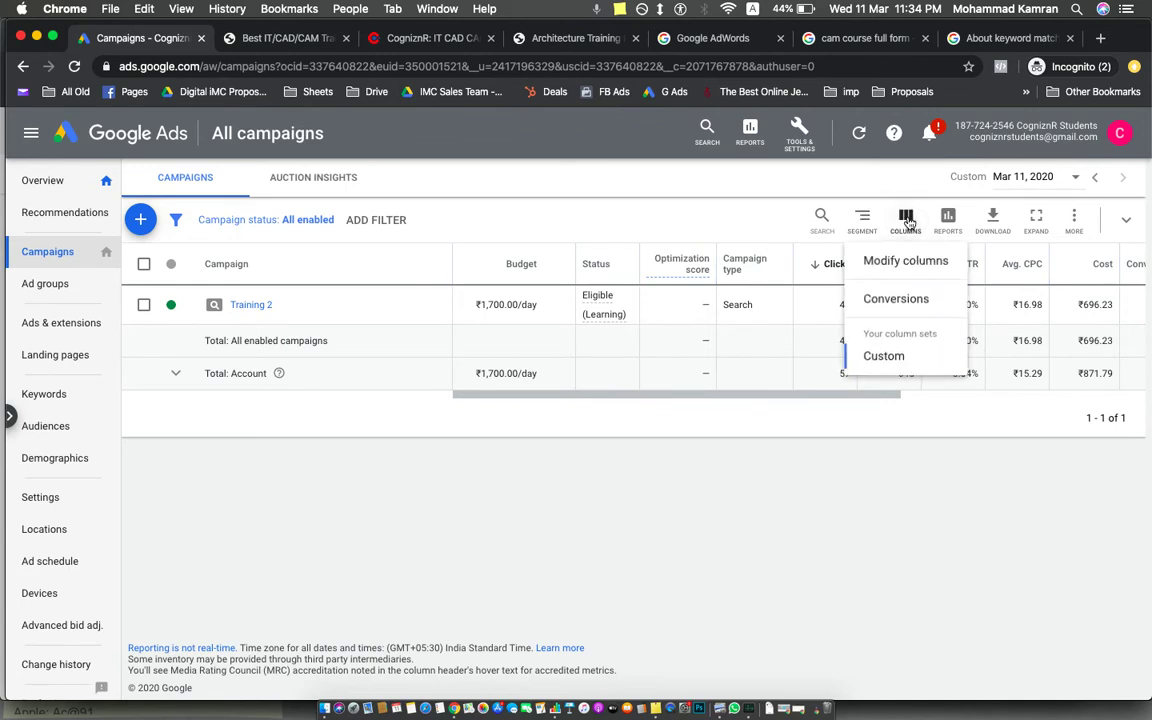
left_click(905, 262)
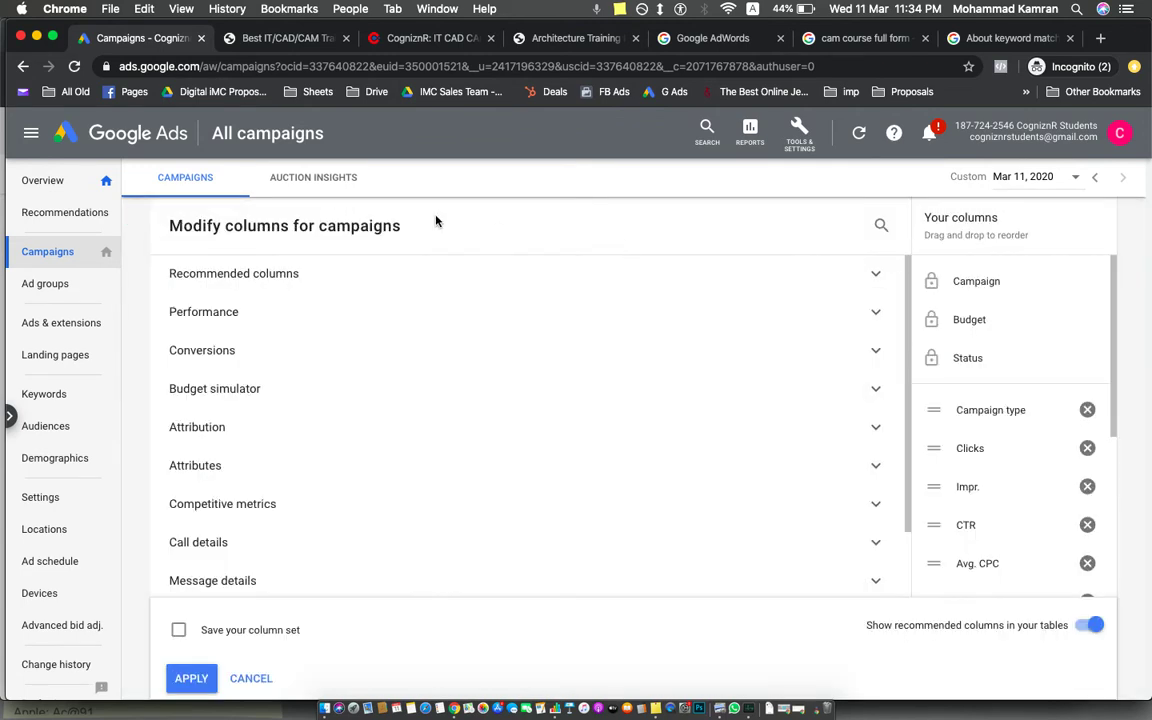
left_click(880, 226)
type("s")
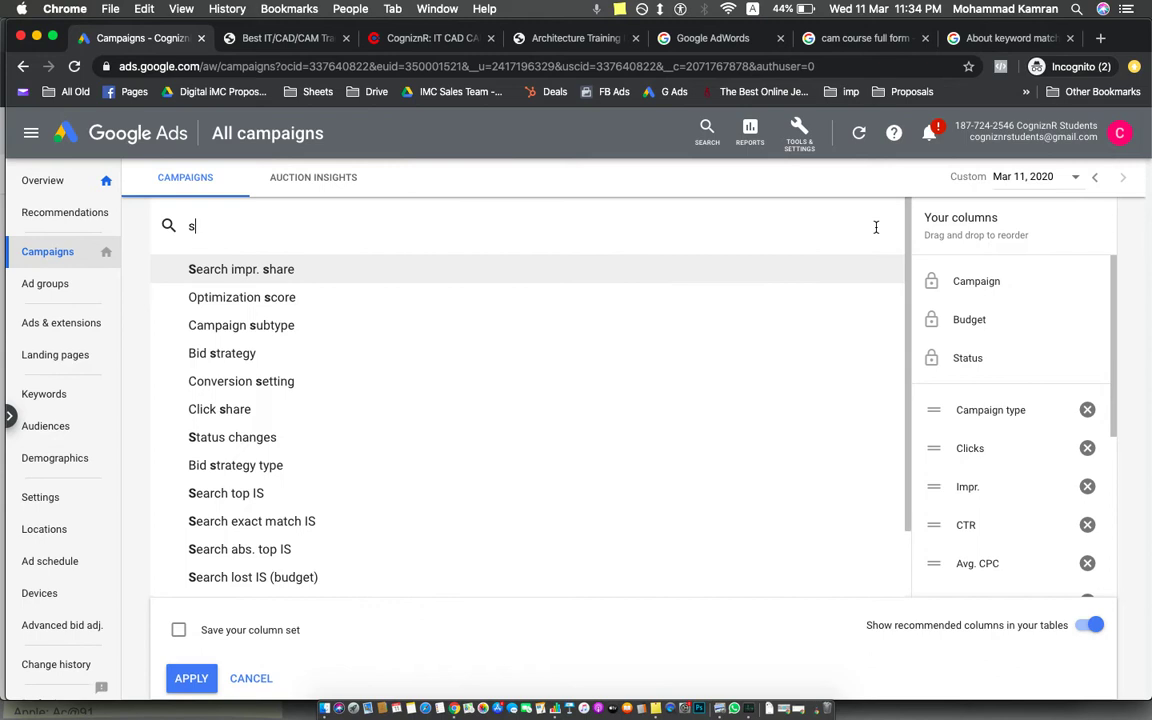
type("pe")
key("BackSpace")
key("BackSpace")
key("BackSpace")
type("co")
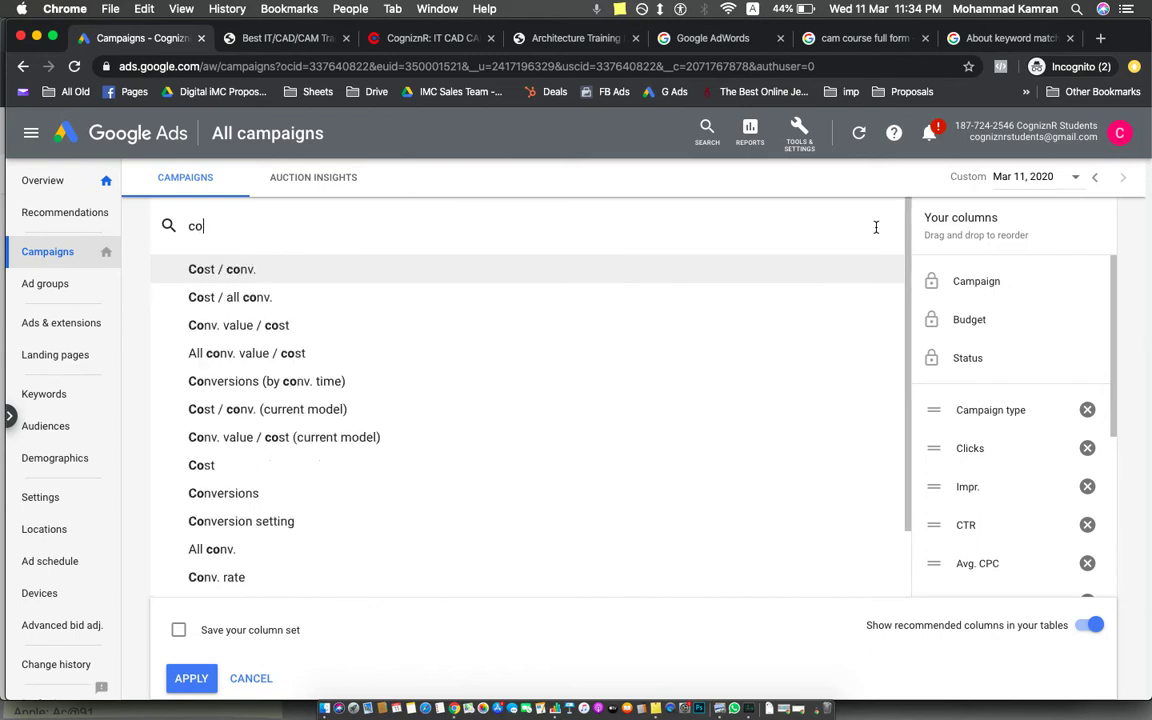
type("st")
left_click(265, 276)
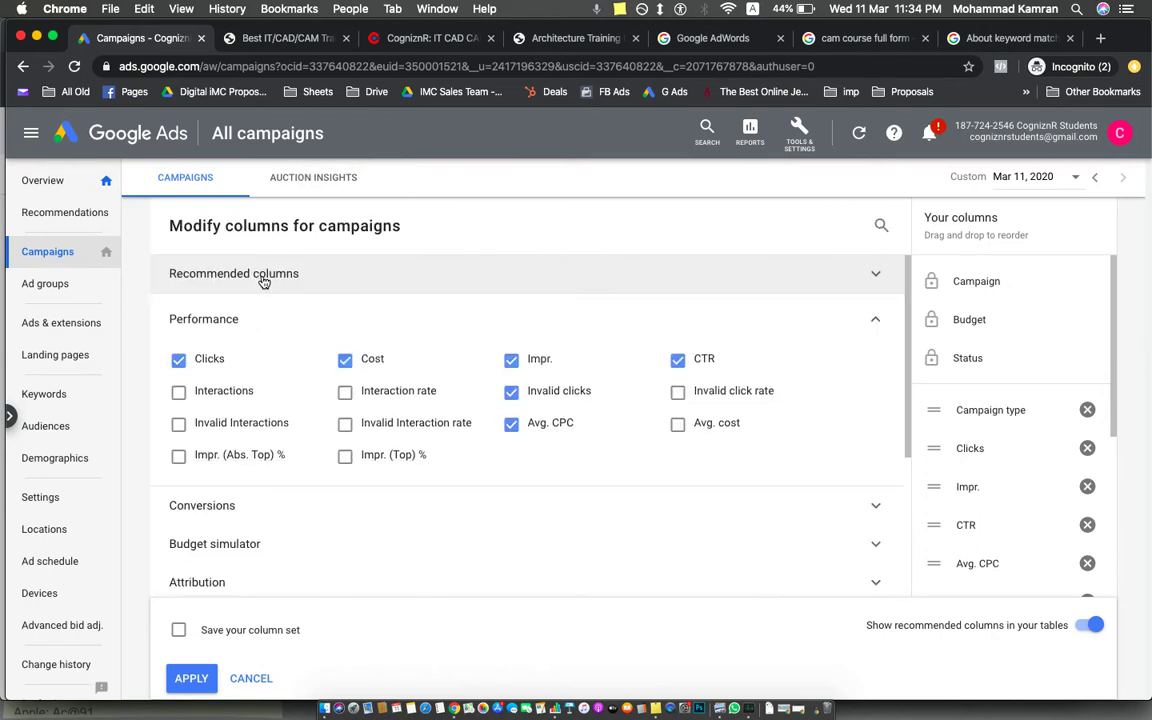
left_click(192, 679)
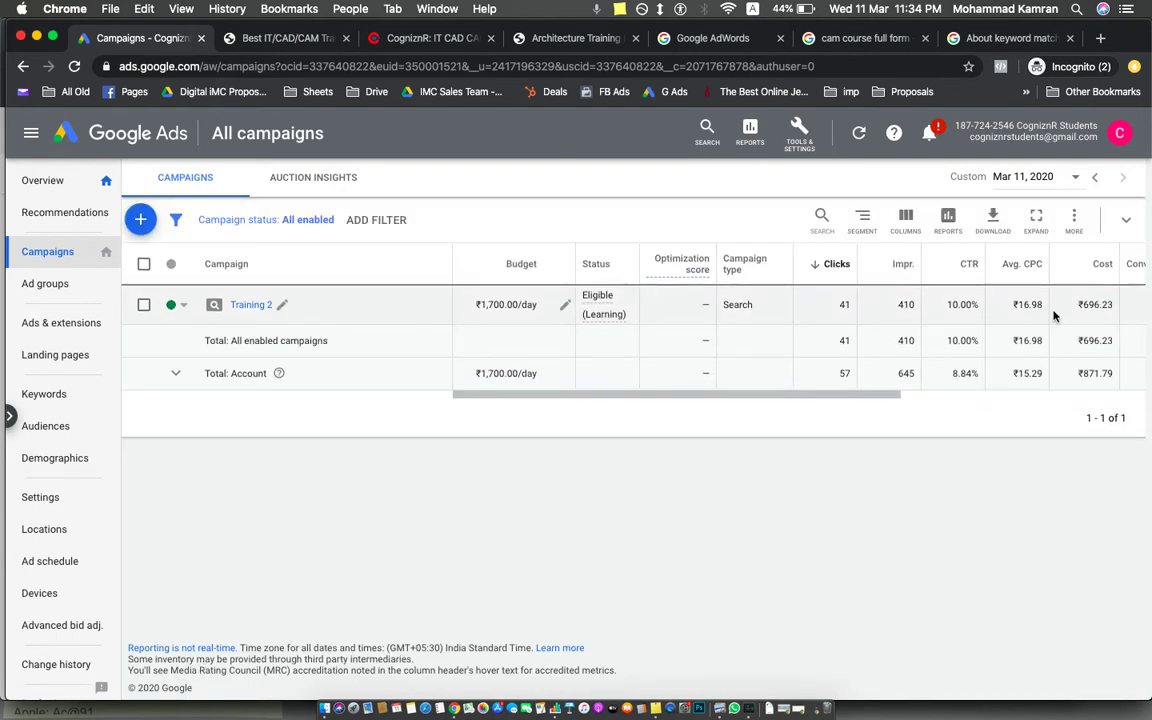
Show March 1–11 figures and compute the daily spend as 4400/10.
left_click(1015, 177)
left_click(940, 464)
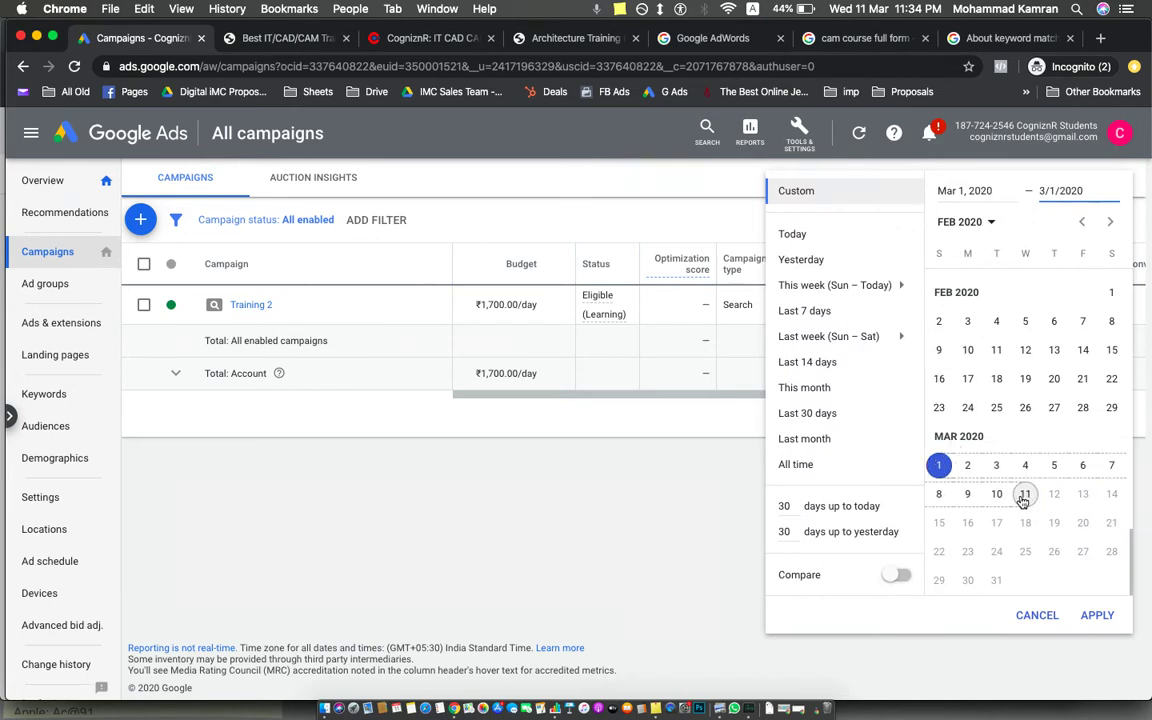
left_click(1025, 492)
left_click(1097, 615)
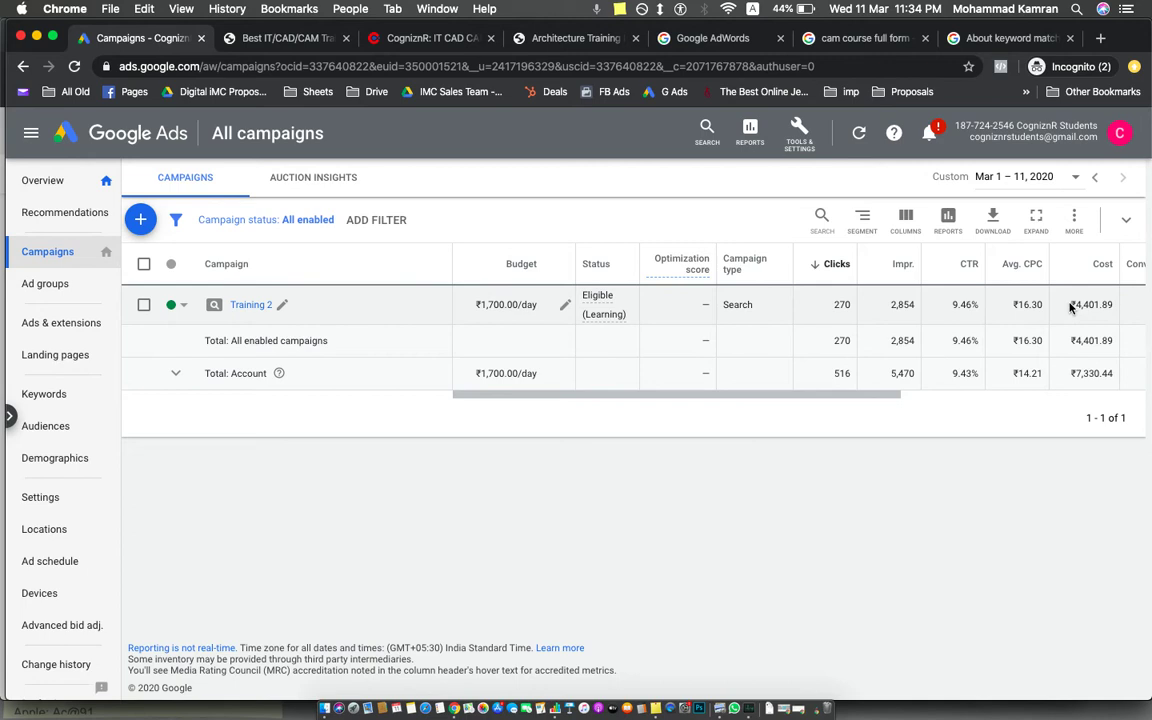
key("super+space")
type("4")
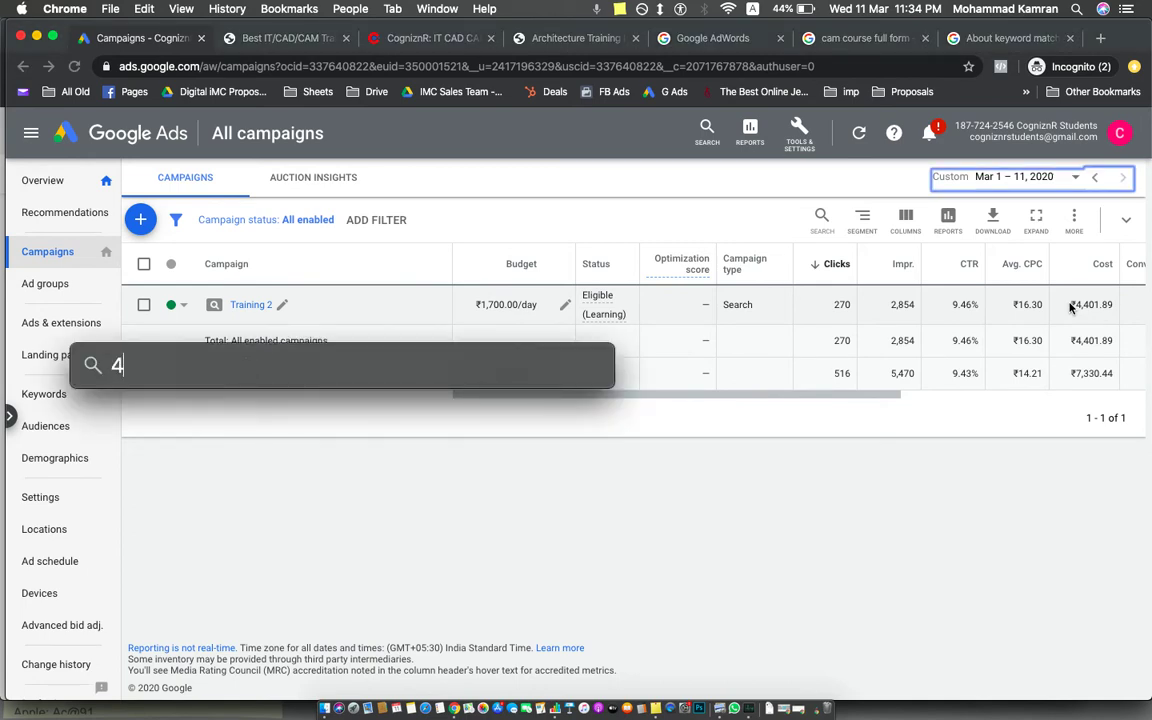
type("400")
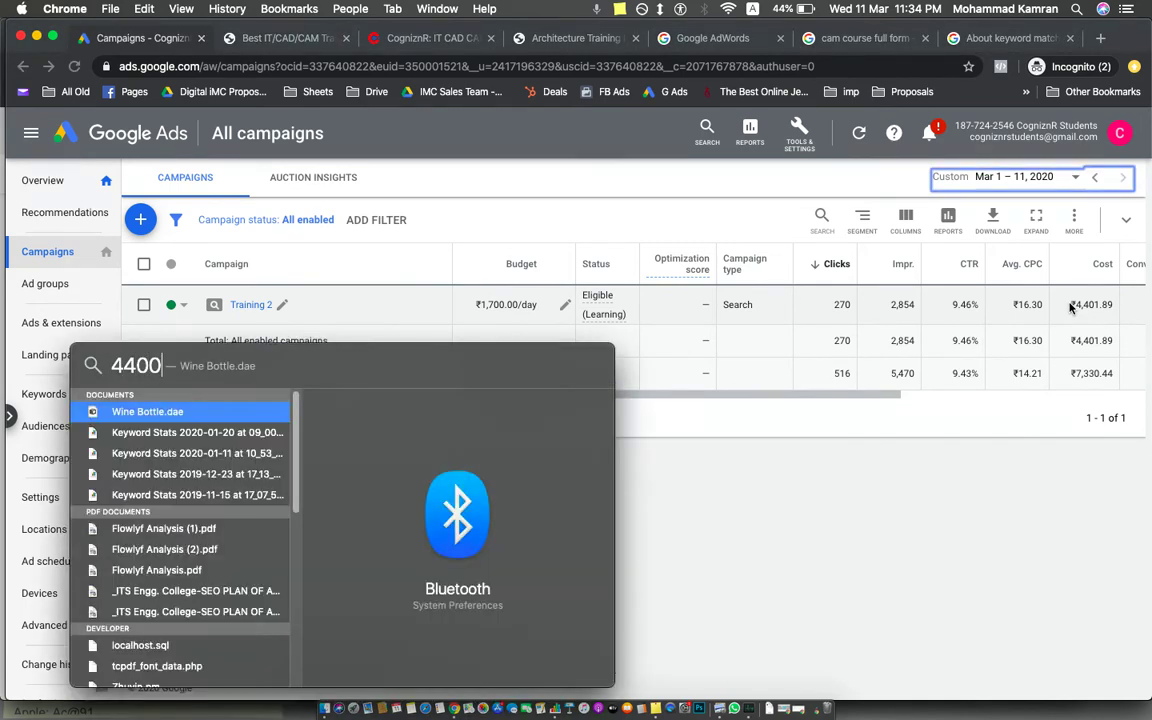
type("/10")
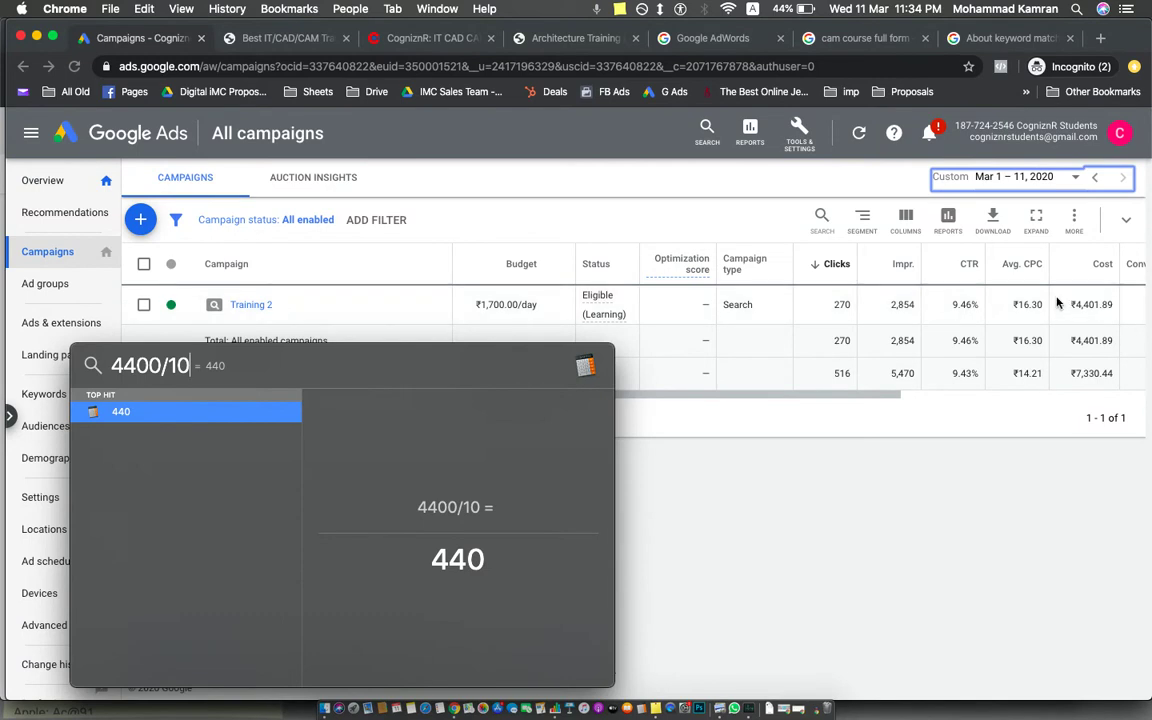
key("Escape")
Set the date range to February 1–29, 2020 and scroll through the table's columns.
left_click(1017, 180)
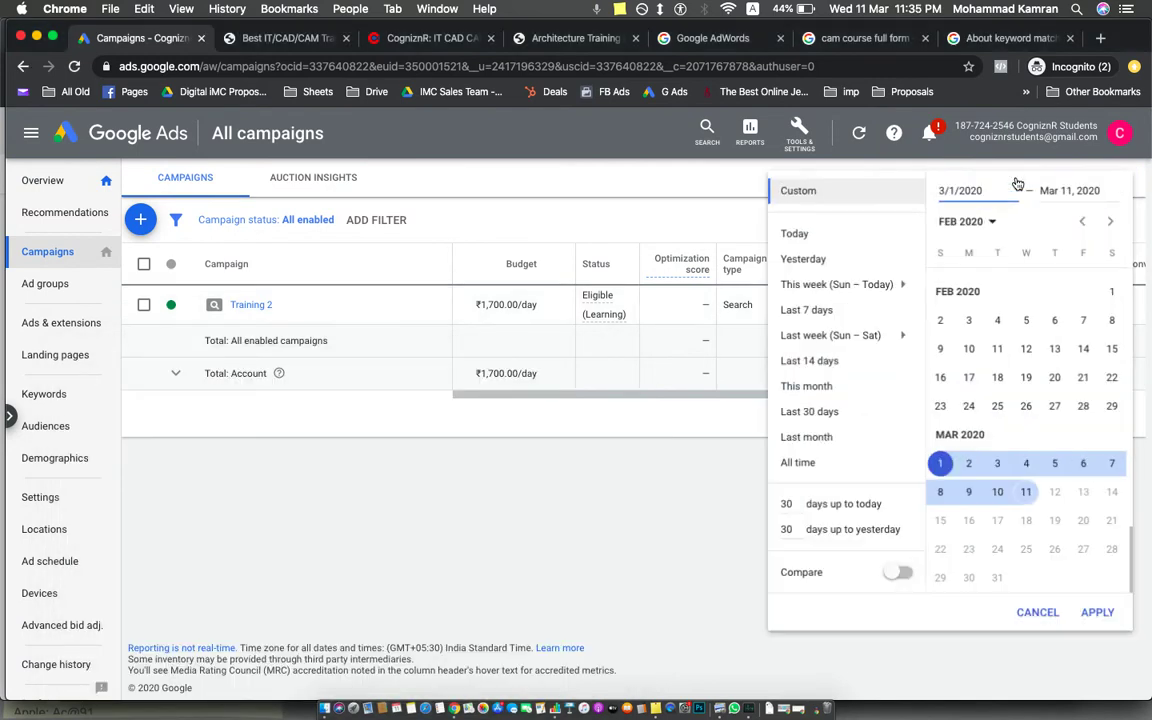
left_click(1111, 292)
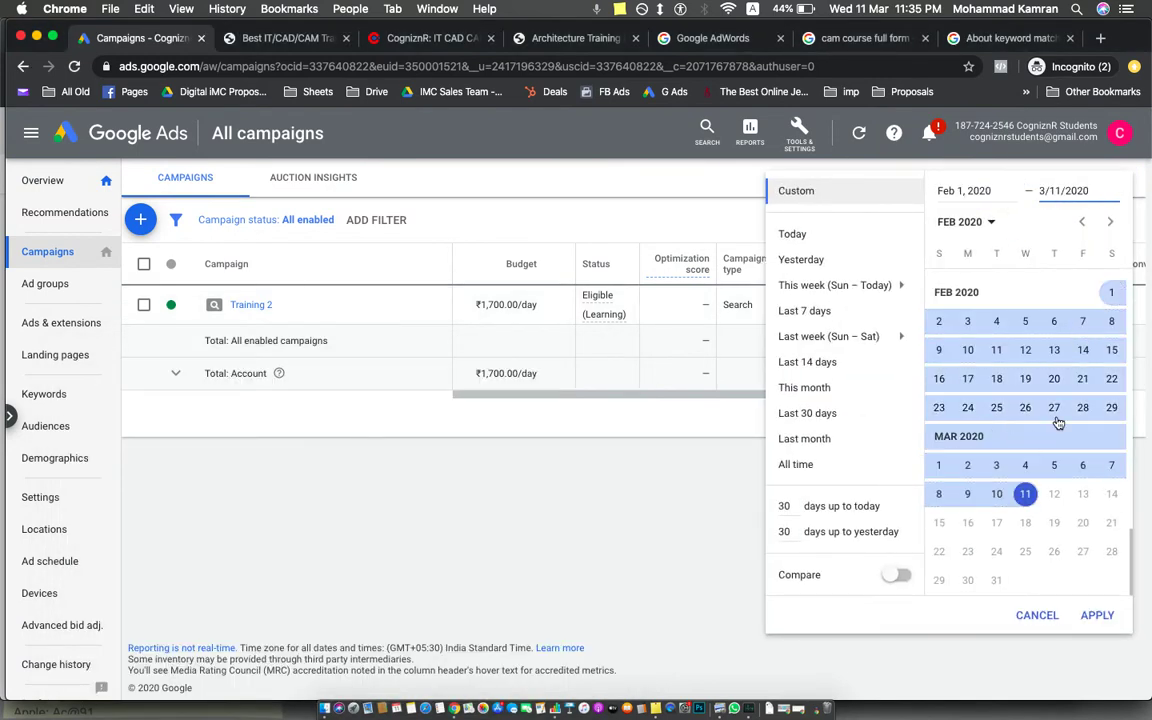
left_click(1111, 407)
left_click(1097, 615)
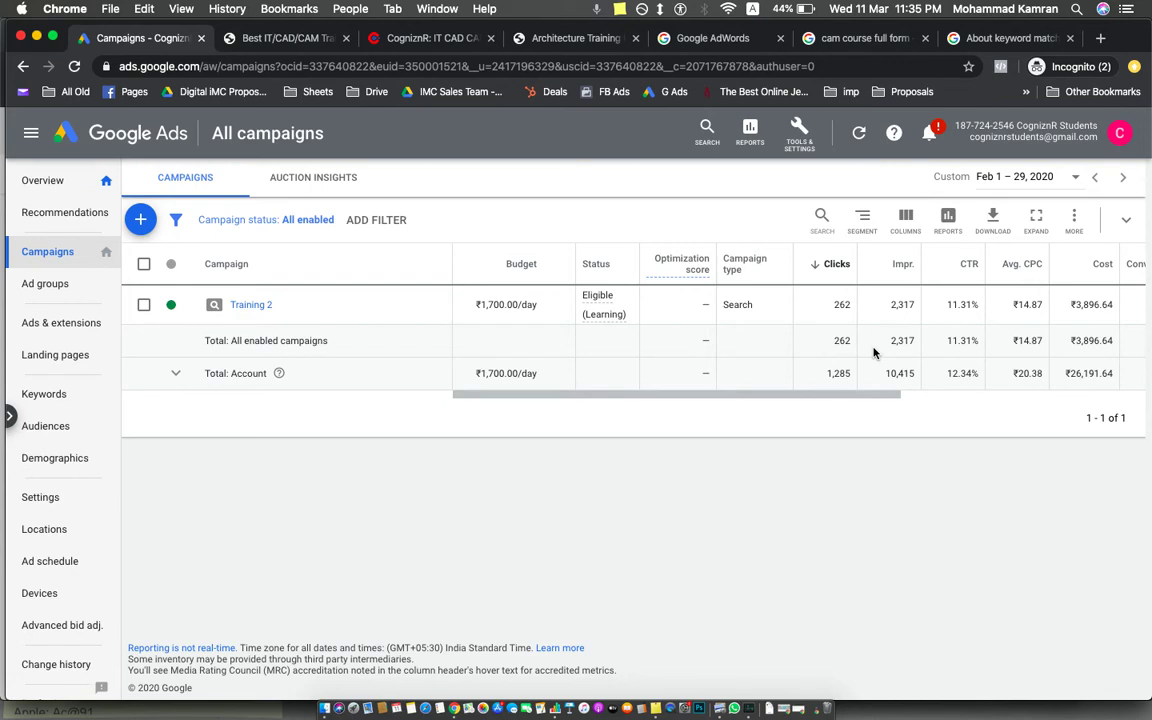
left_click_drag(864, 395, 1150, 397)
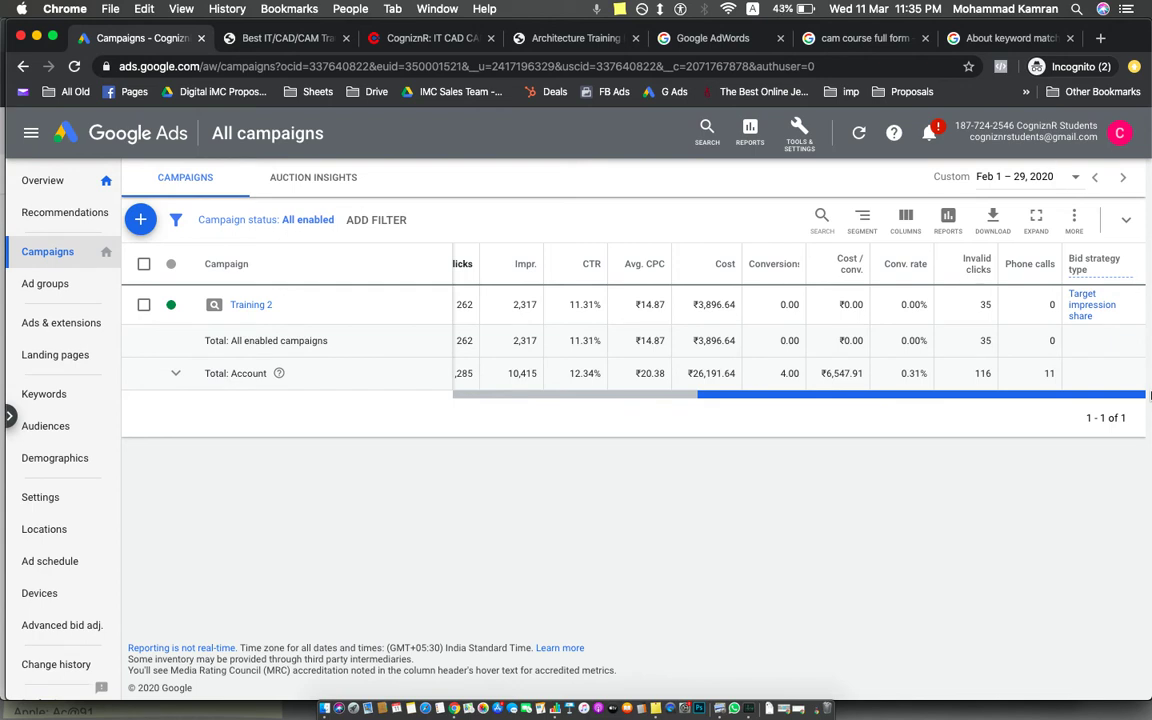
left_click_drag(1150, 397, 617, 404)
Restore the campaign tree and go to the Training 2 campaign's settings.
left_click(9, 415)
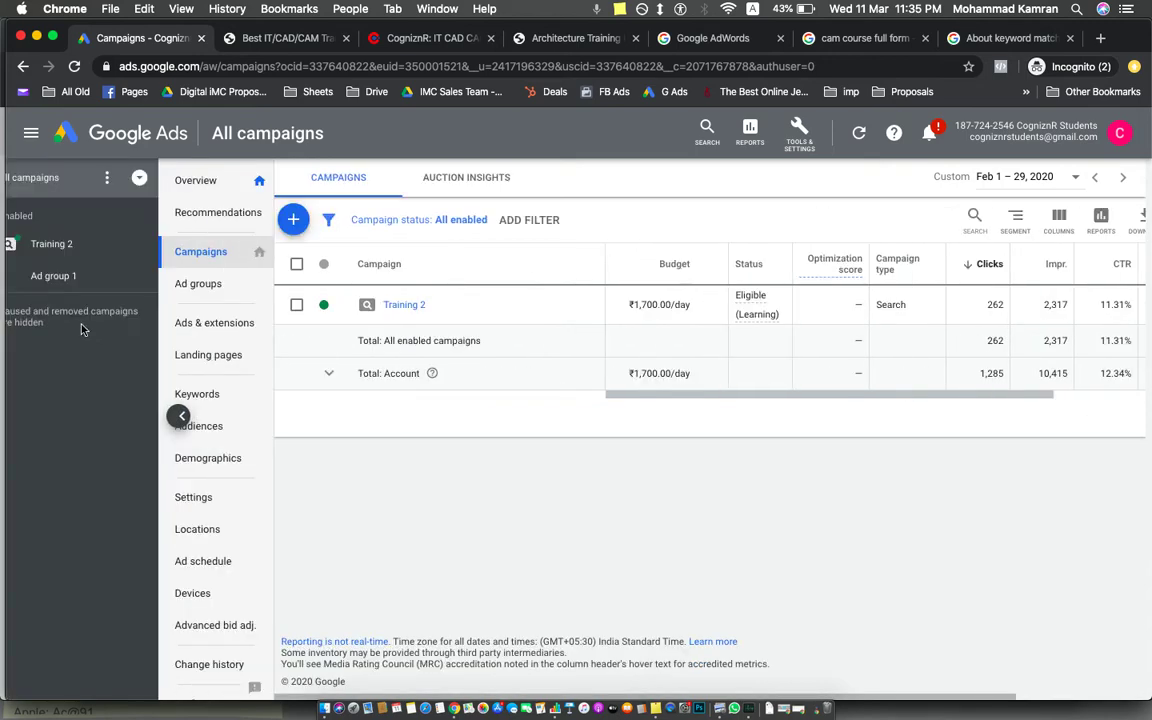
left_click(88, 243)
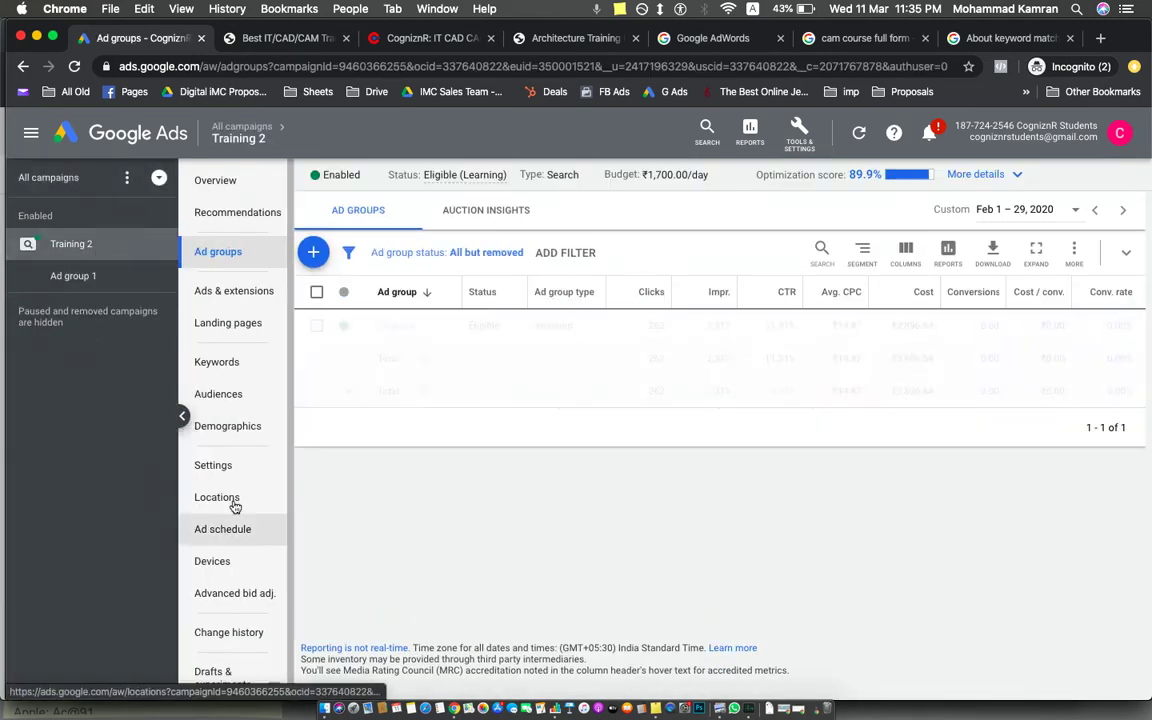
left_click(215, 472)
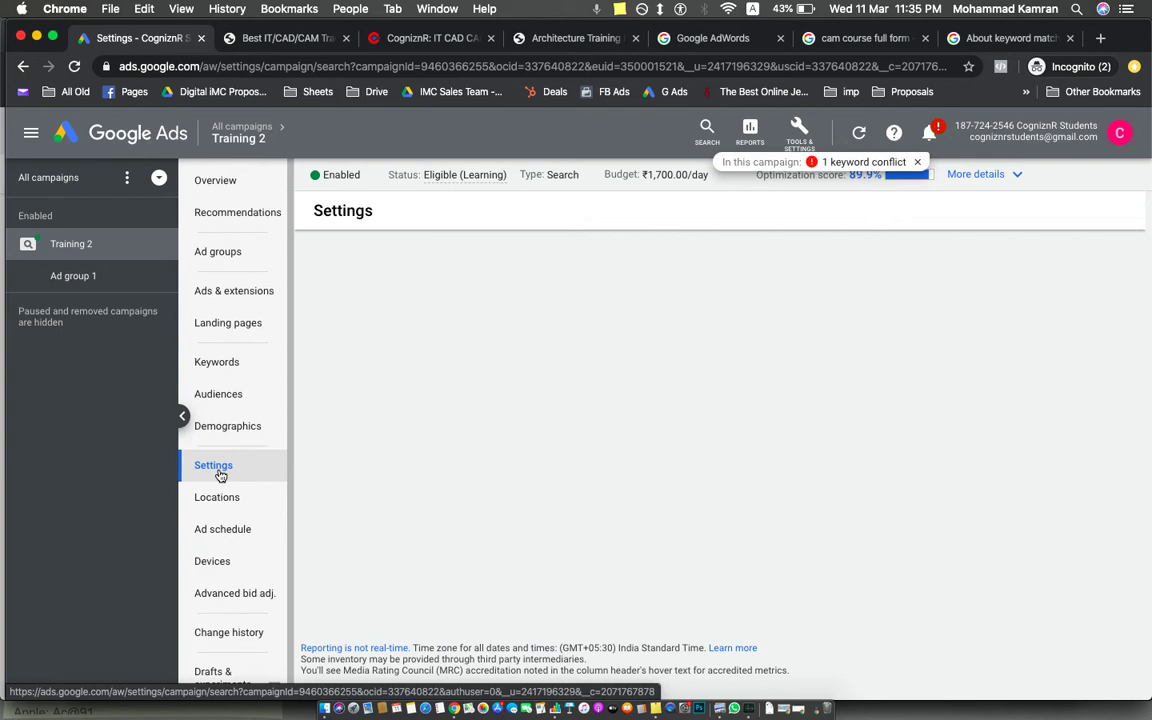
Review the demographics and location reports, then return to the campaign's Settings page.
left_click(245, 432)
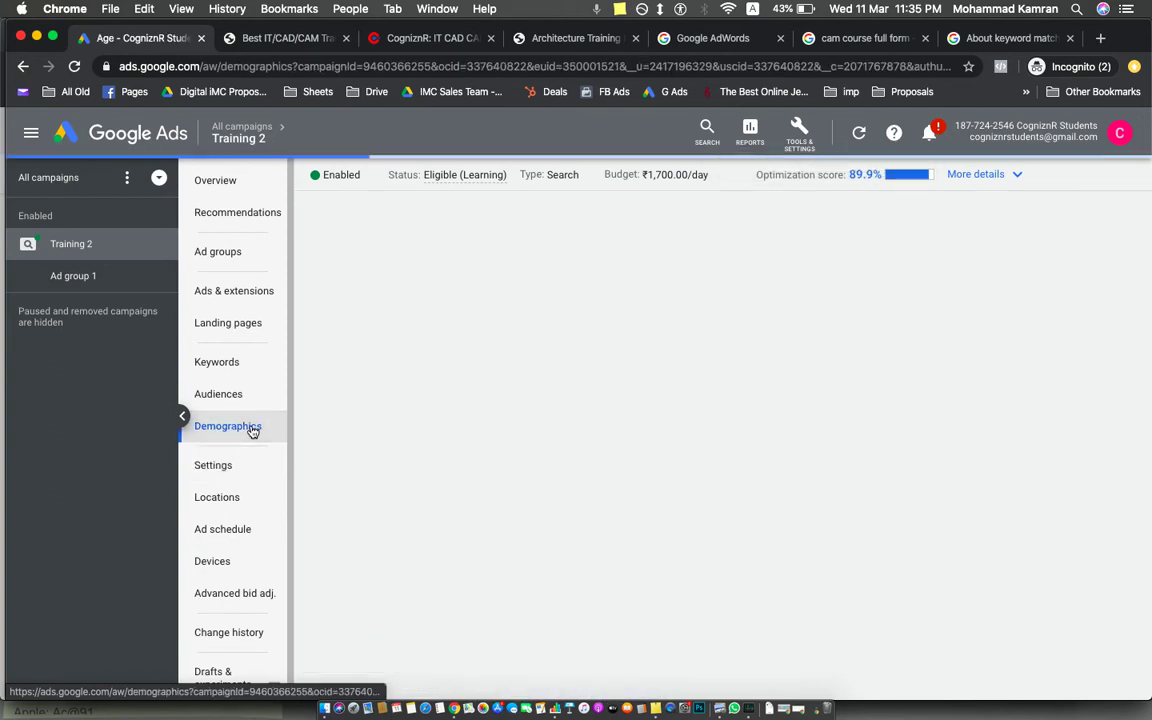
left_click(228, 468)
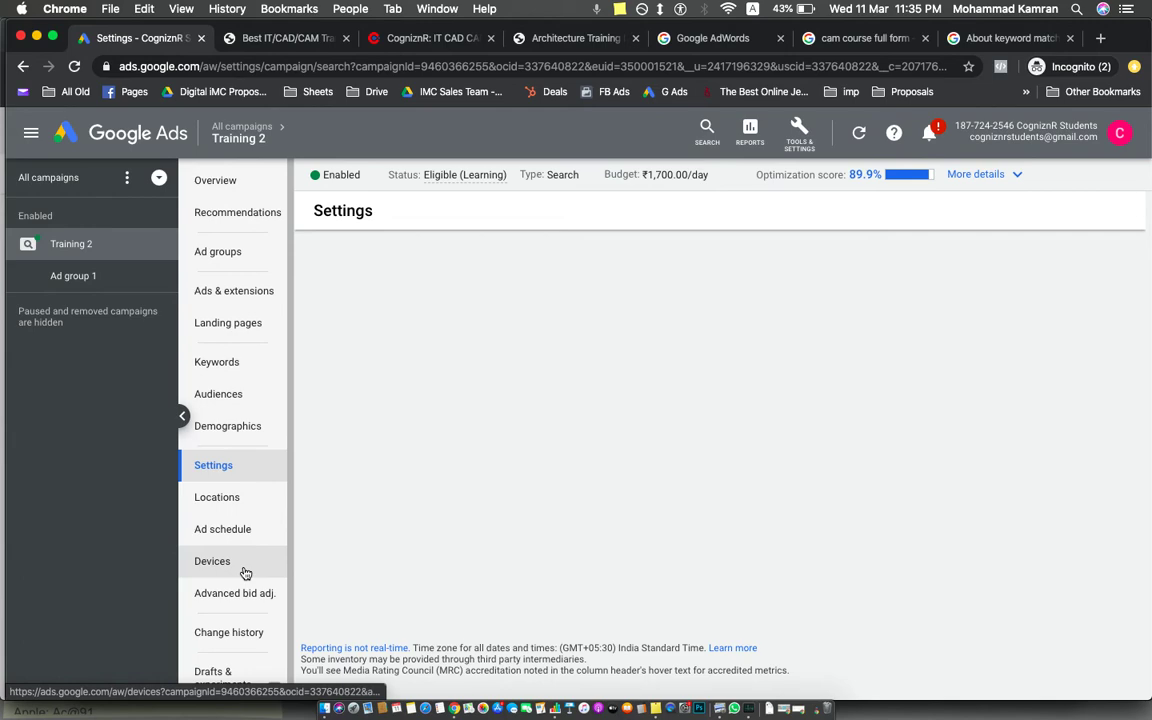
left_click(222, 498)
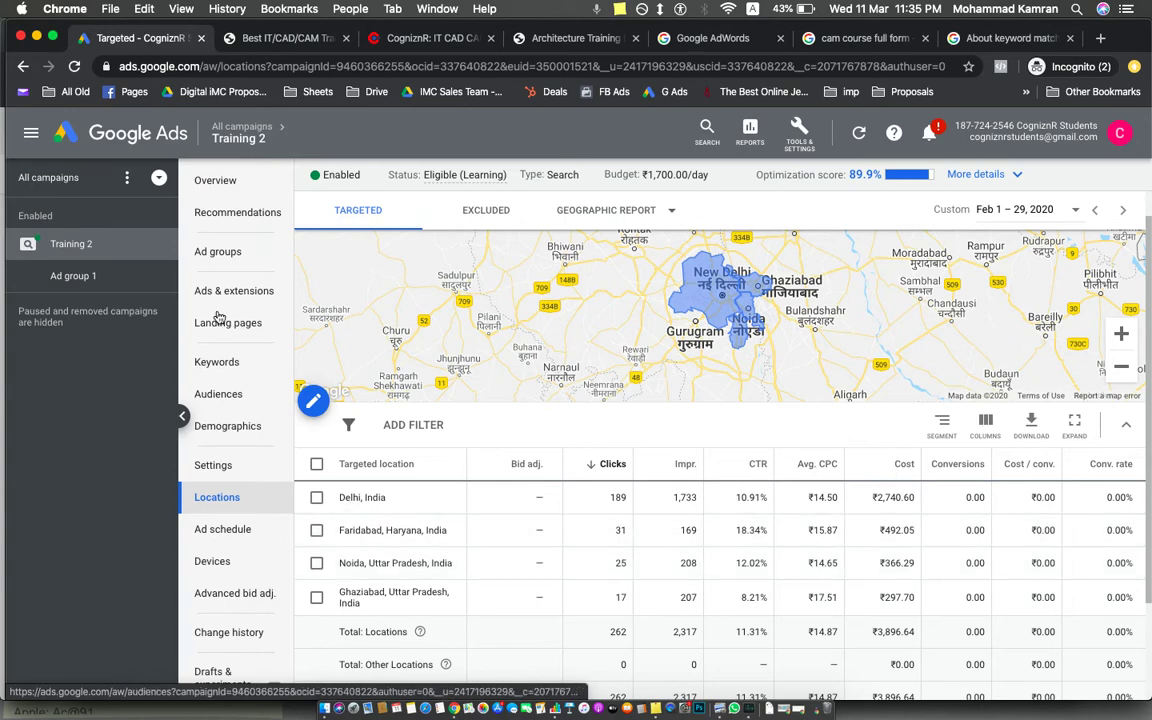
left_click(214, 464)
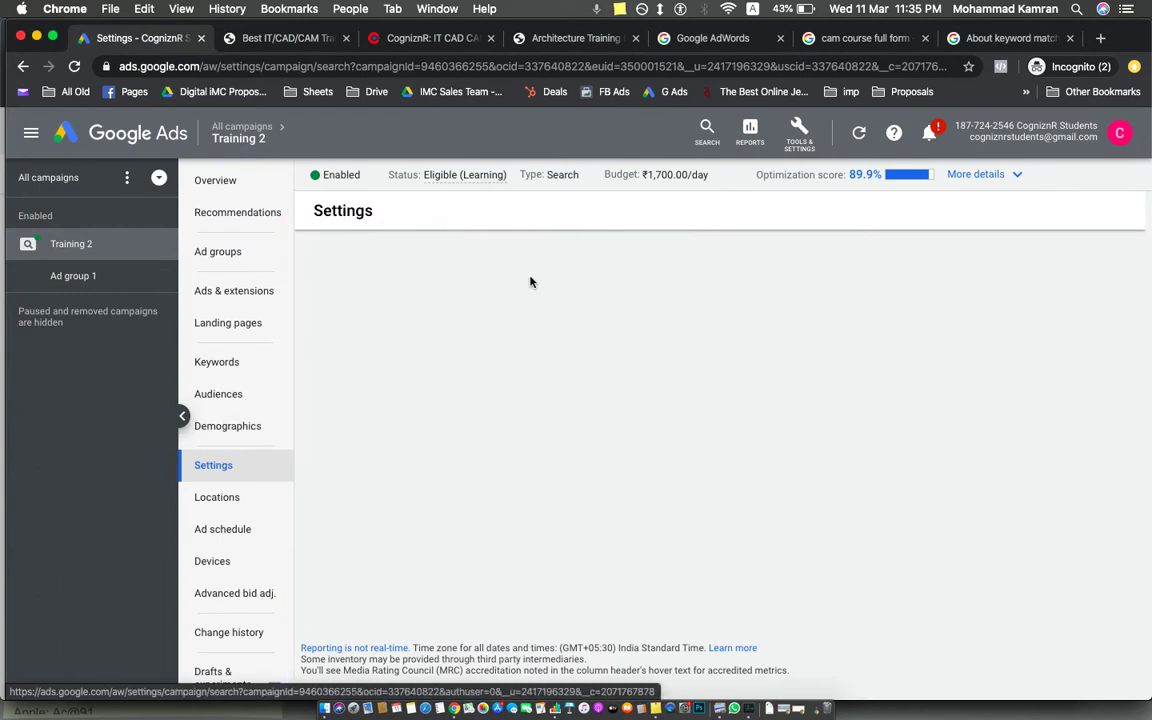
left_click(1018, 175)
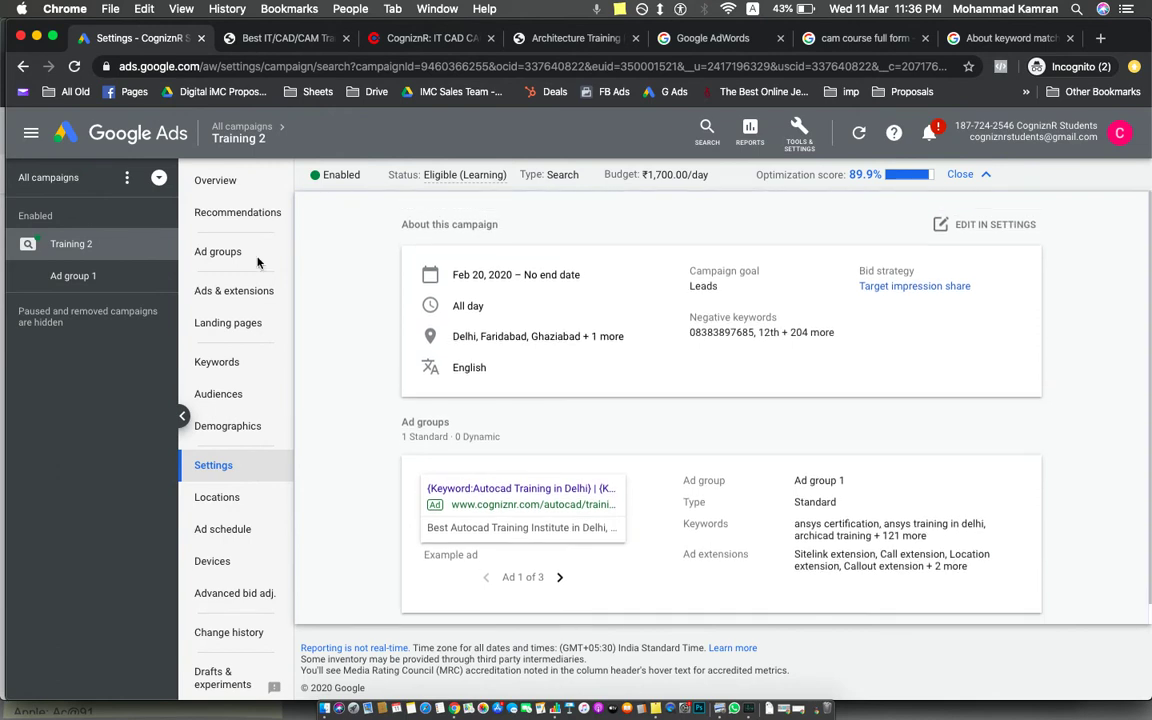
left_click(75, 66)
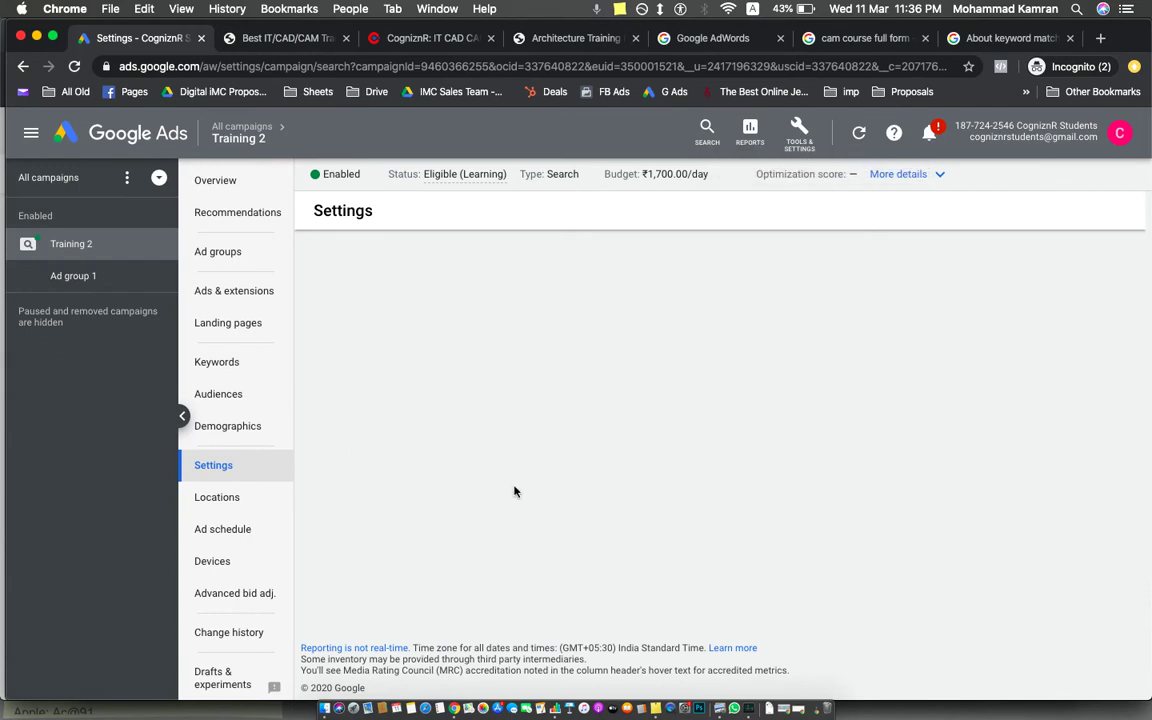
Try 'interested in locations' targeting, then restore targeting people in the locations.
left_click(84, 283)
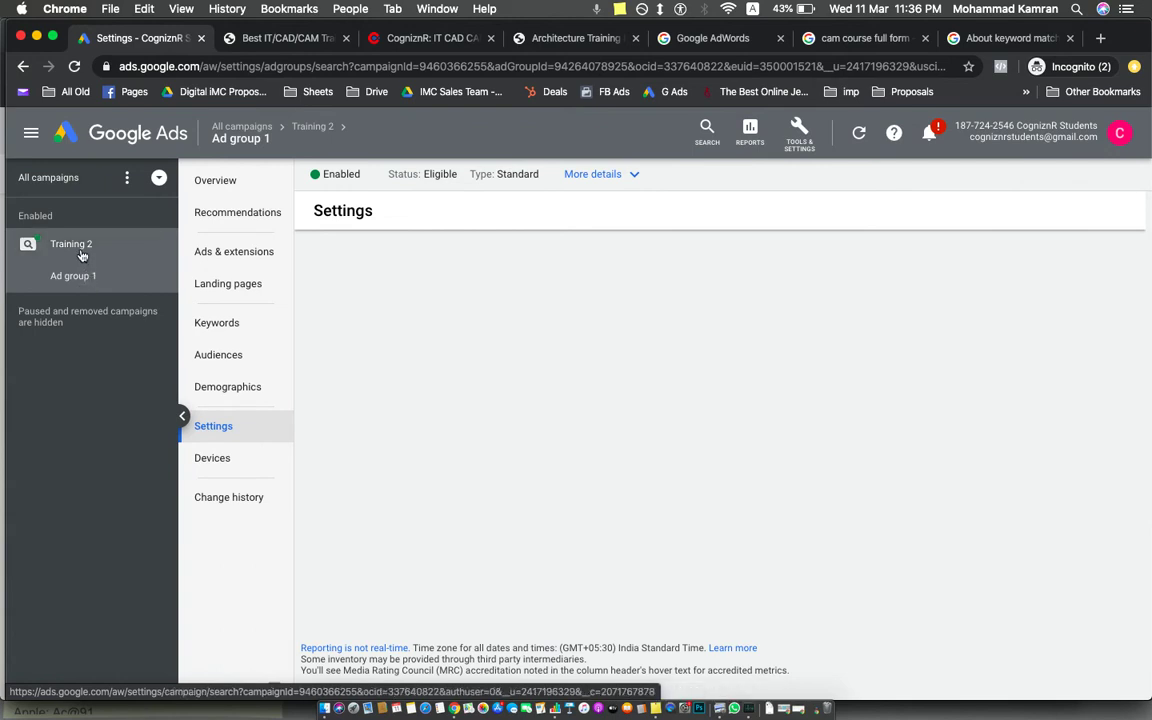
left_click(82, 250)
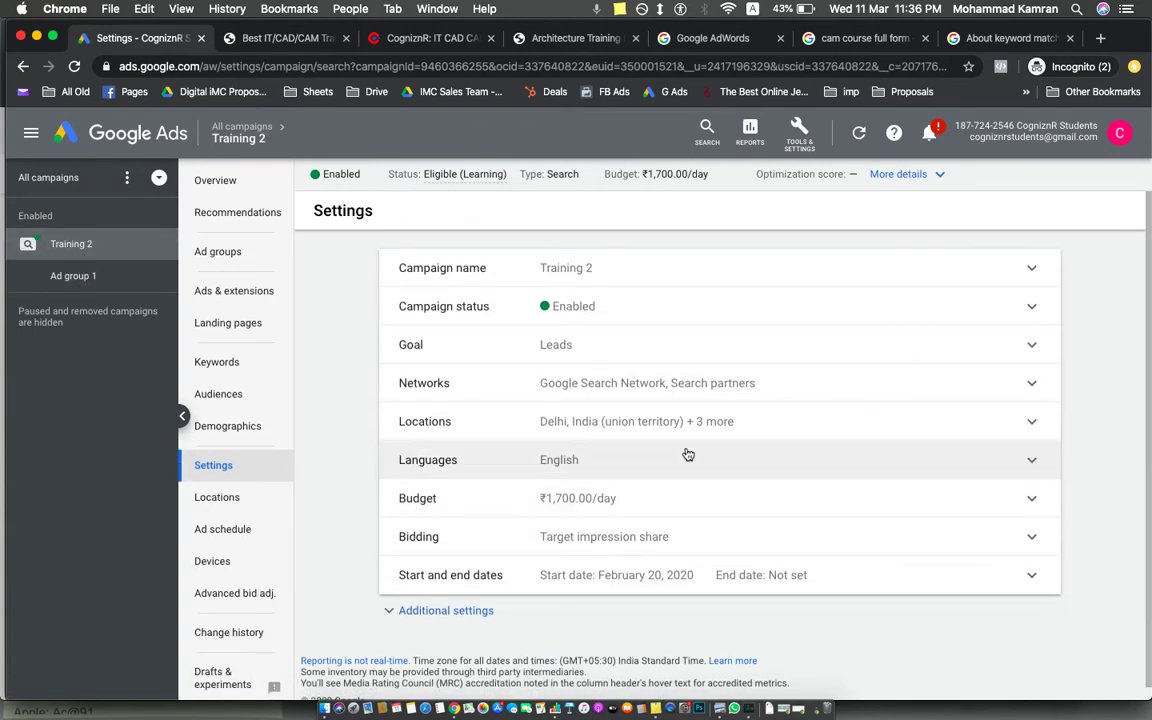
left_click(722, 428)
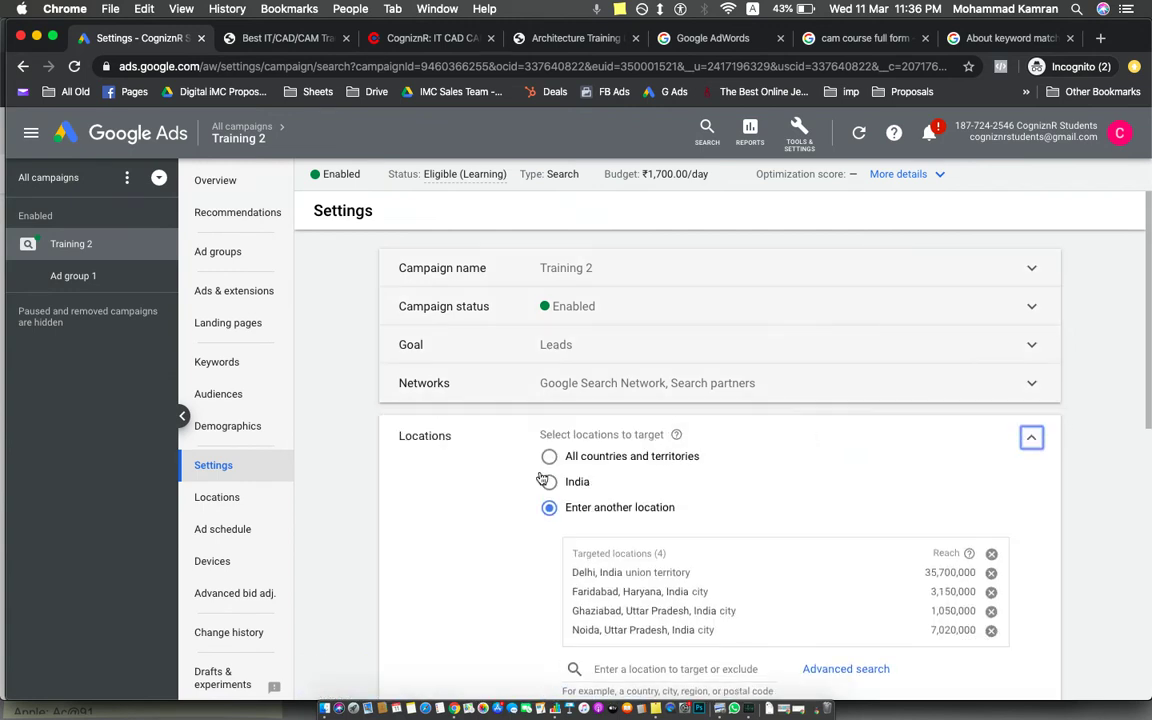
scroll(652, 600, "down", 4)
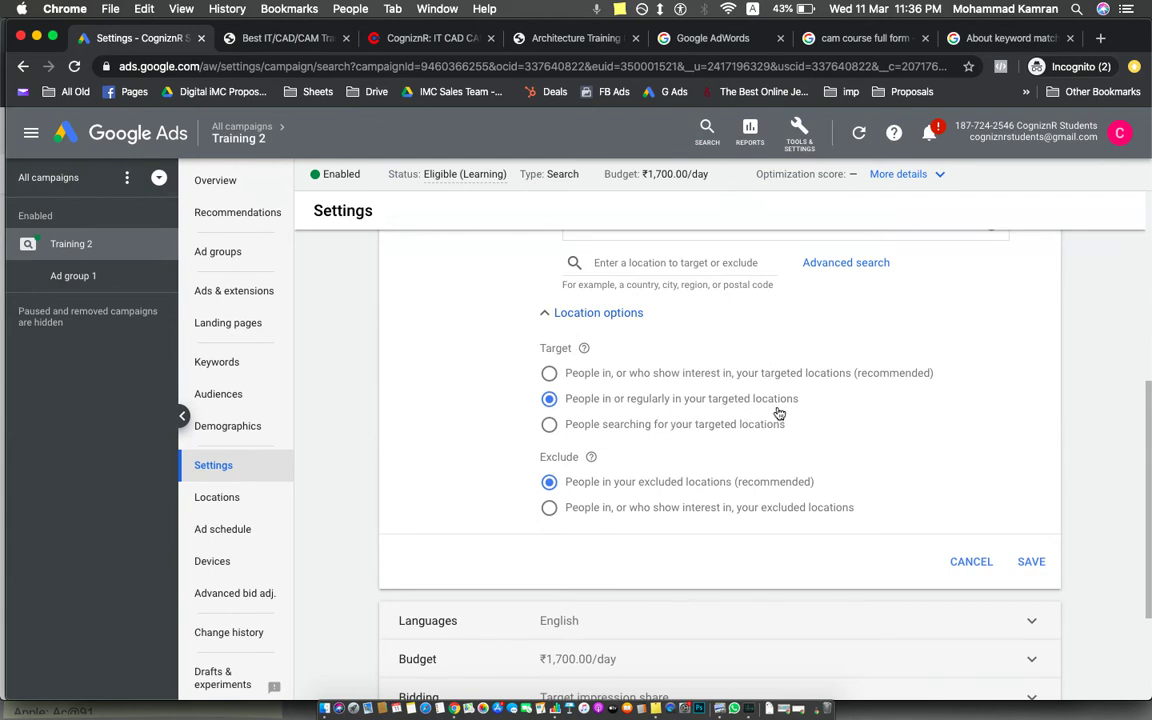
left_click(550, 374)
left_click(550, 400)
Review bidding (13% absolute-top share, ₹20 CPC cap), discard the edits, and open Ad group 1.
scroll(660, 445, "down", 4)
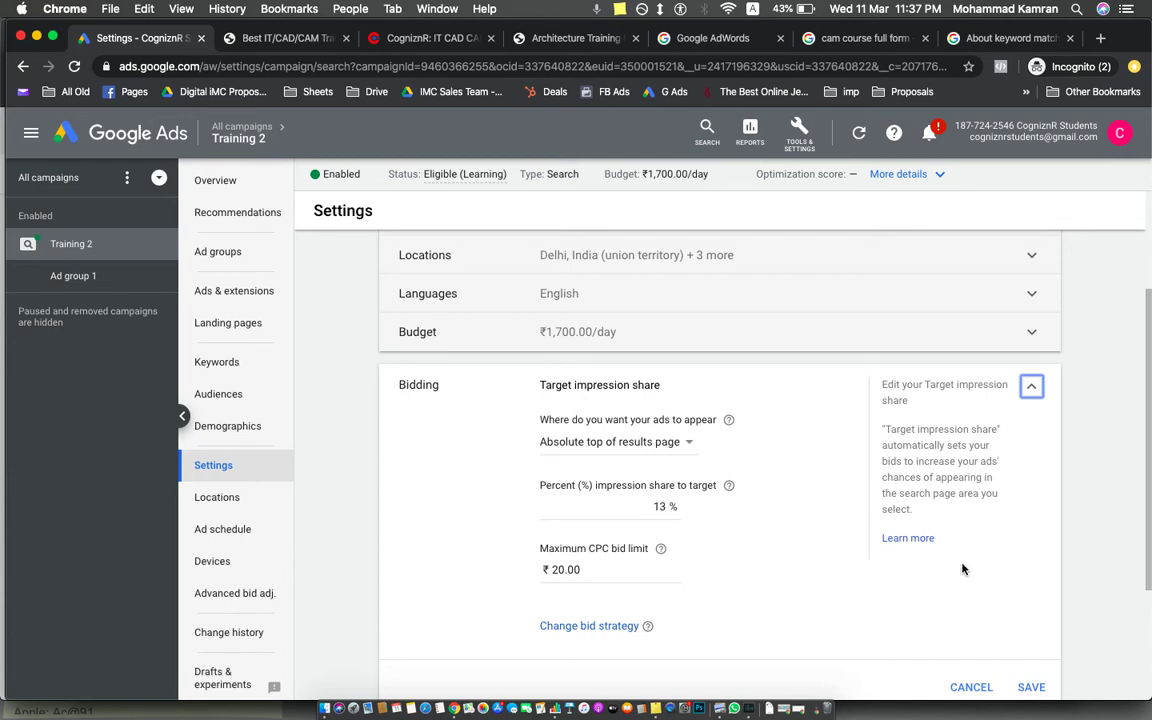
scroll(963, 569, "down", 1)
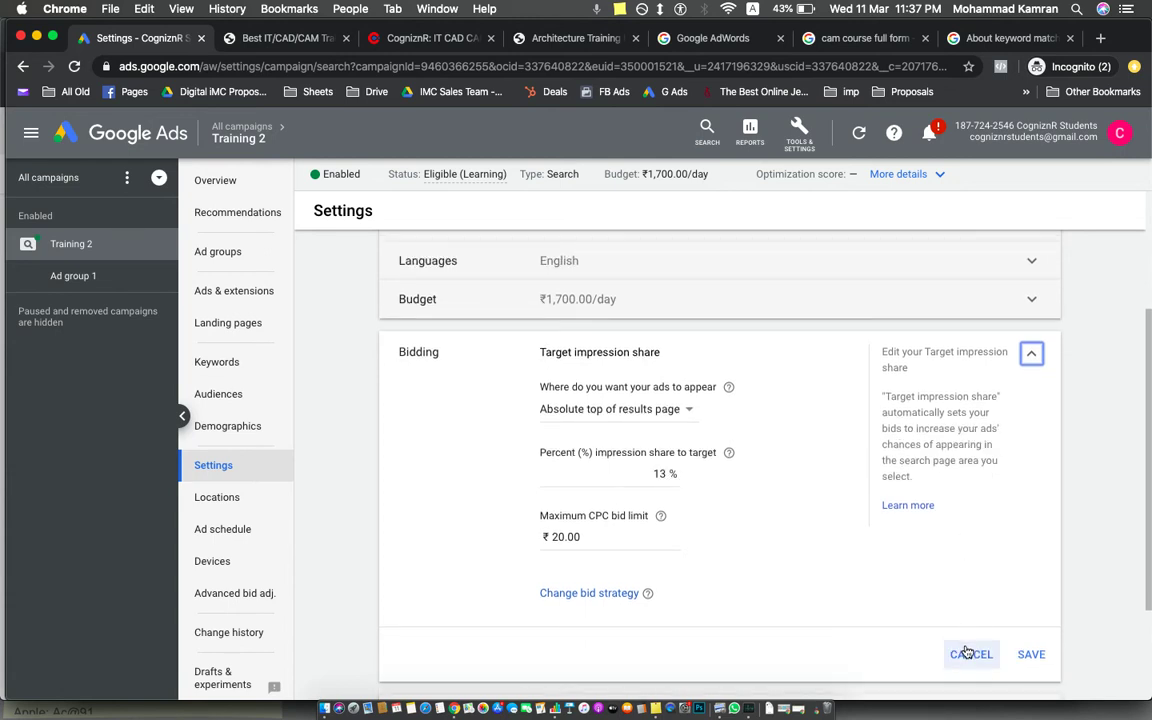
left_click(967, 652)
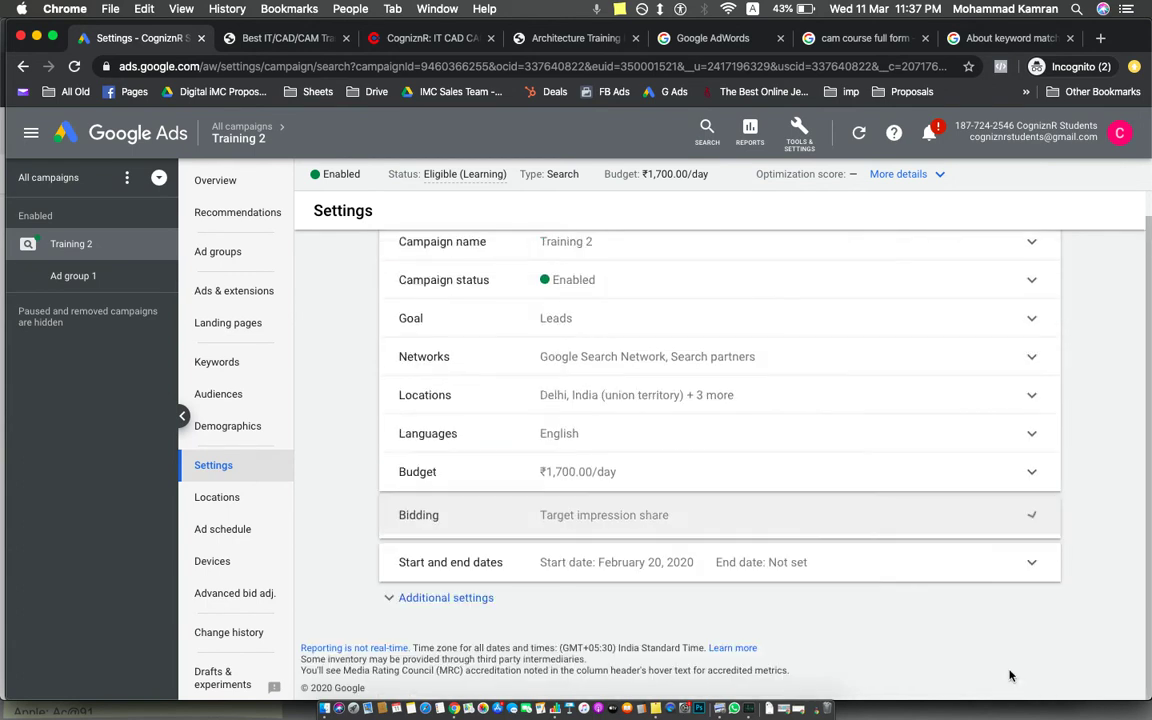
left_click(90, 285)
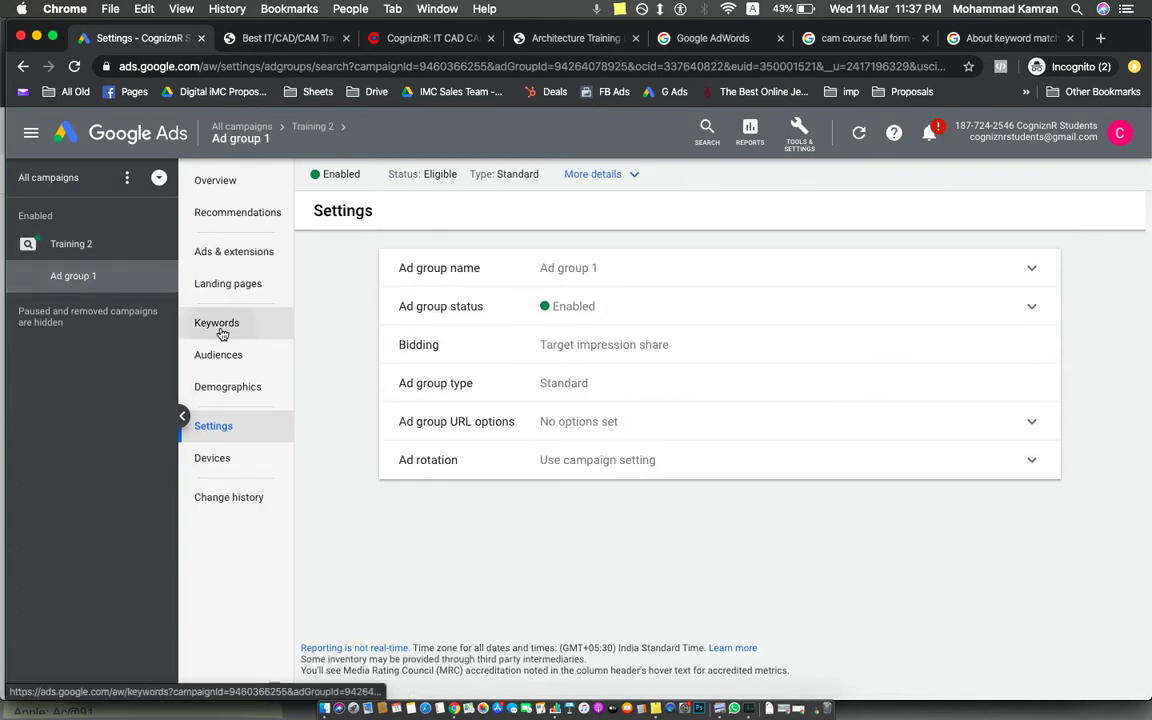
Select the 'cad training institute' keyword and view its February search terms.
left_click(218, 331)
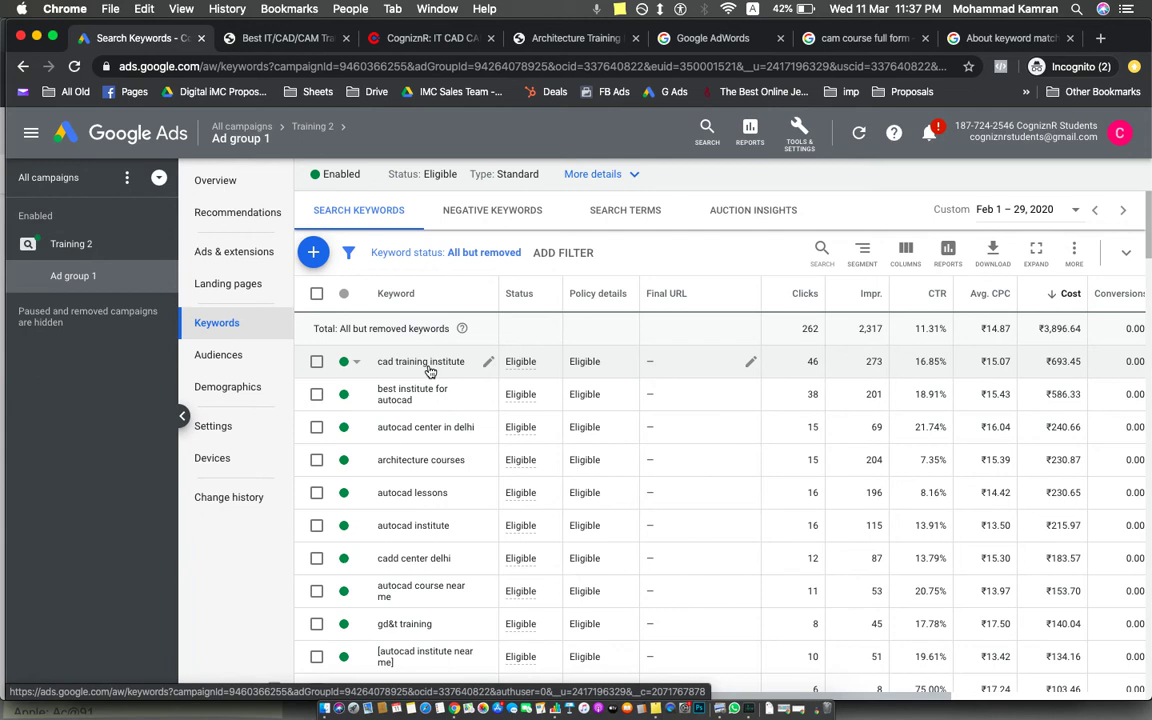
left_click(316, 362)
left_click(478, 253)
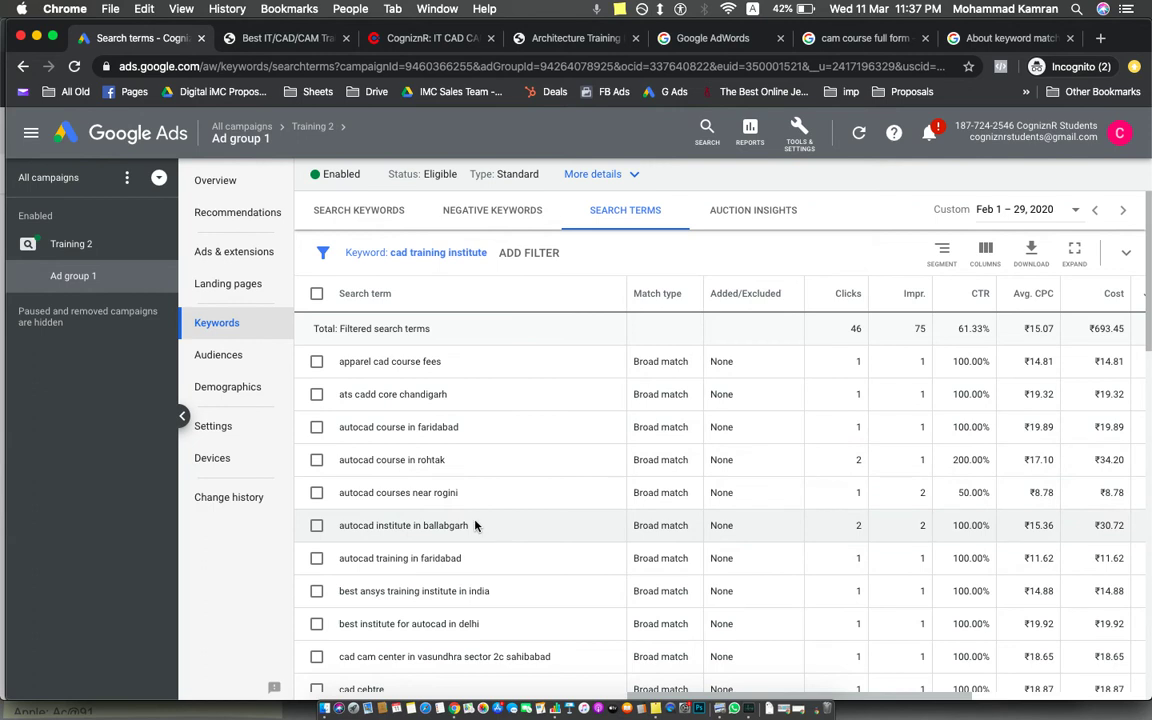
scroll(504, 459, "down", 1)
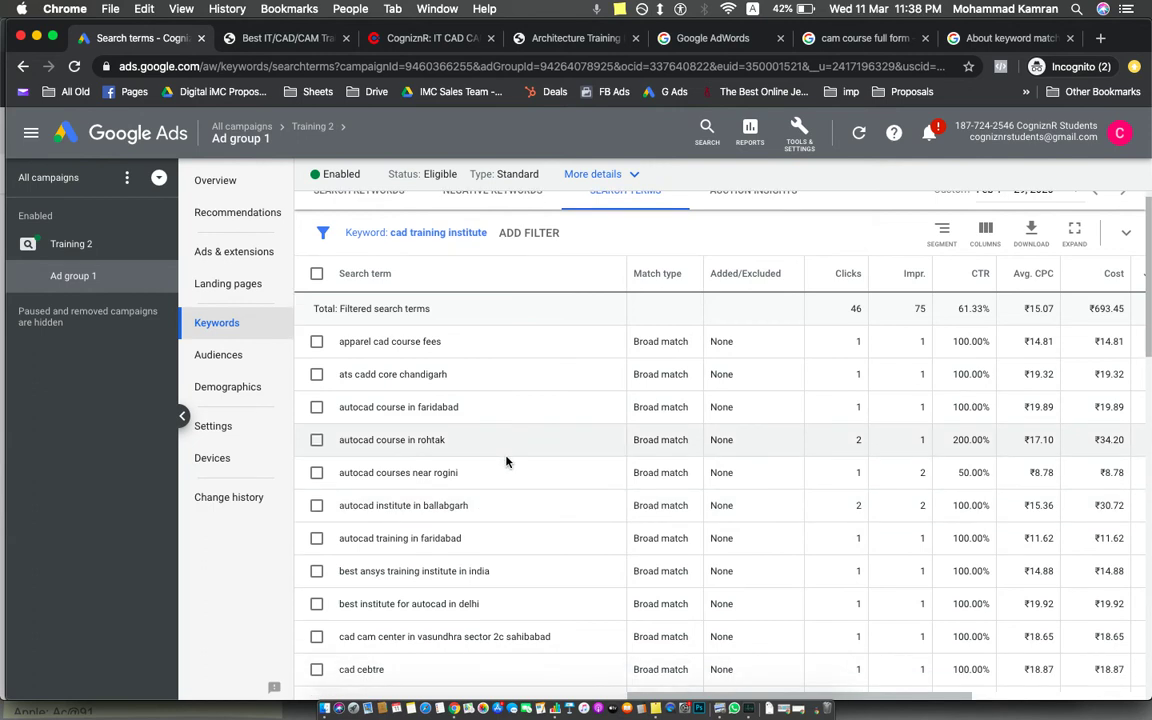
scroll(506, 461, "down", 1)
scroll(506, 461, "down", 1)
scroll(506, 461, "down", 3)
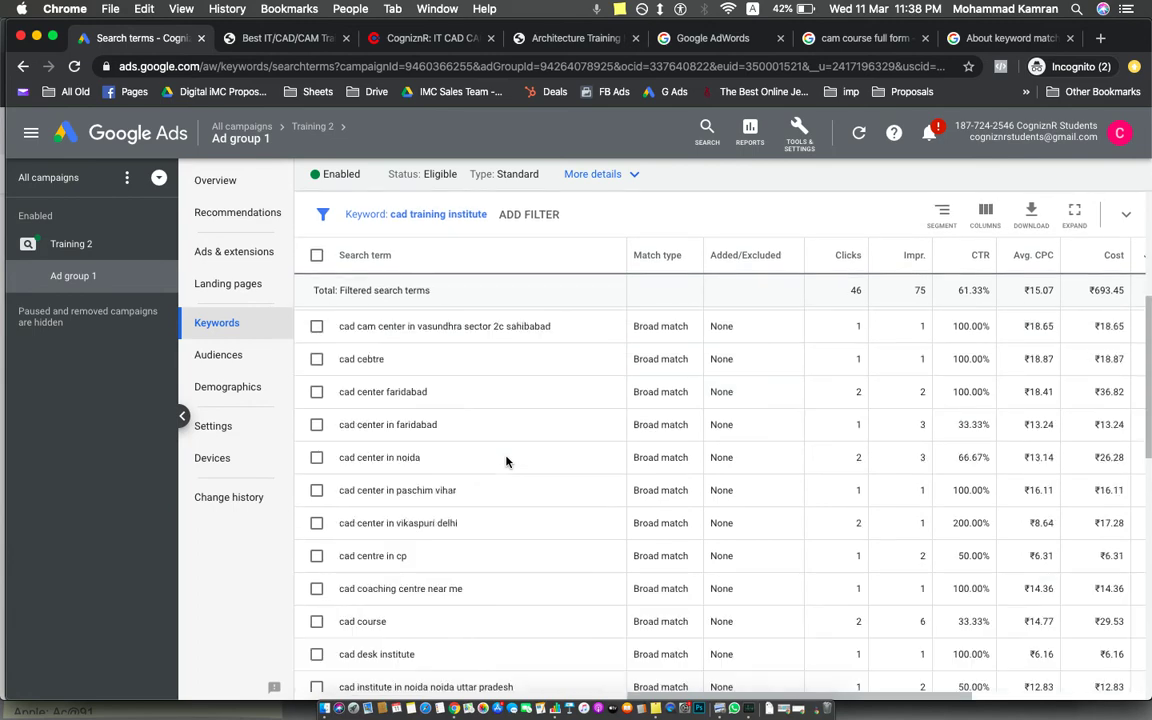
scroll(506, 461, "down", 3)
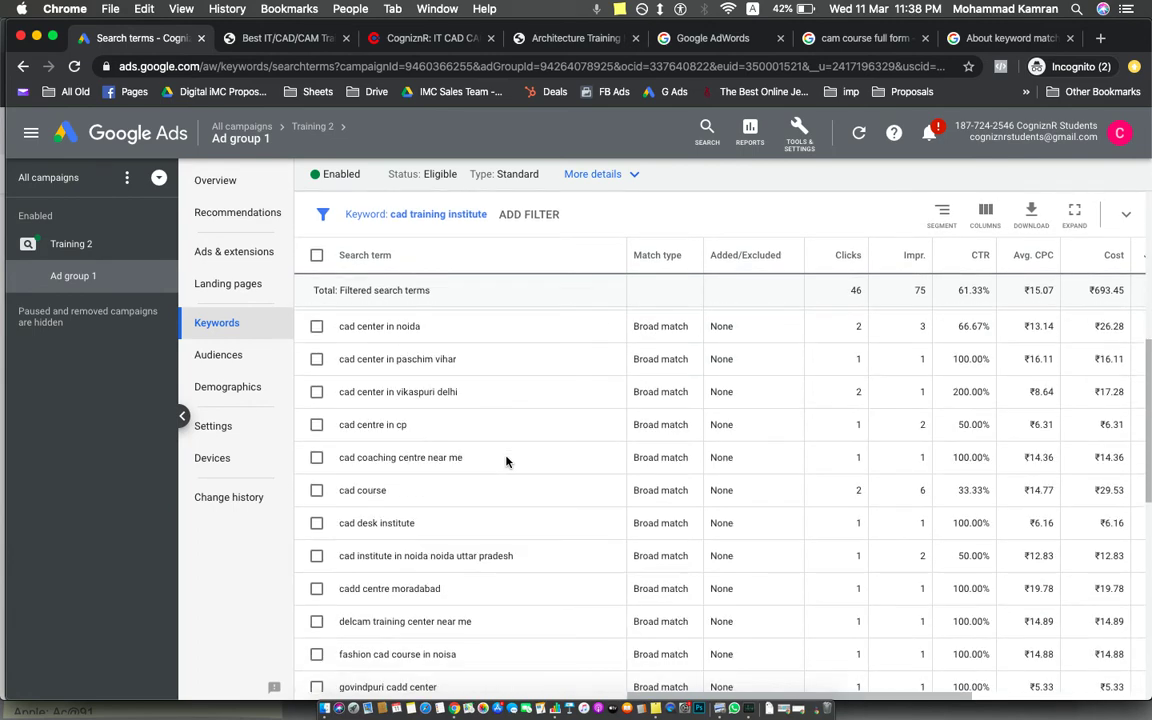
scroll(506, 461, "down", 1)
scroll(506, 461, "down", 2)
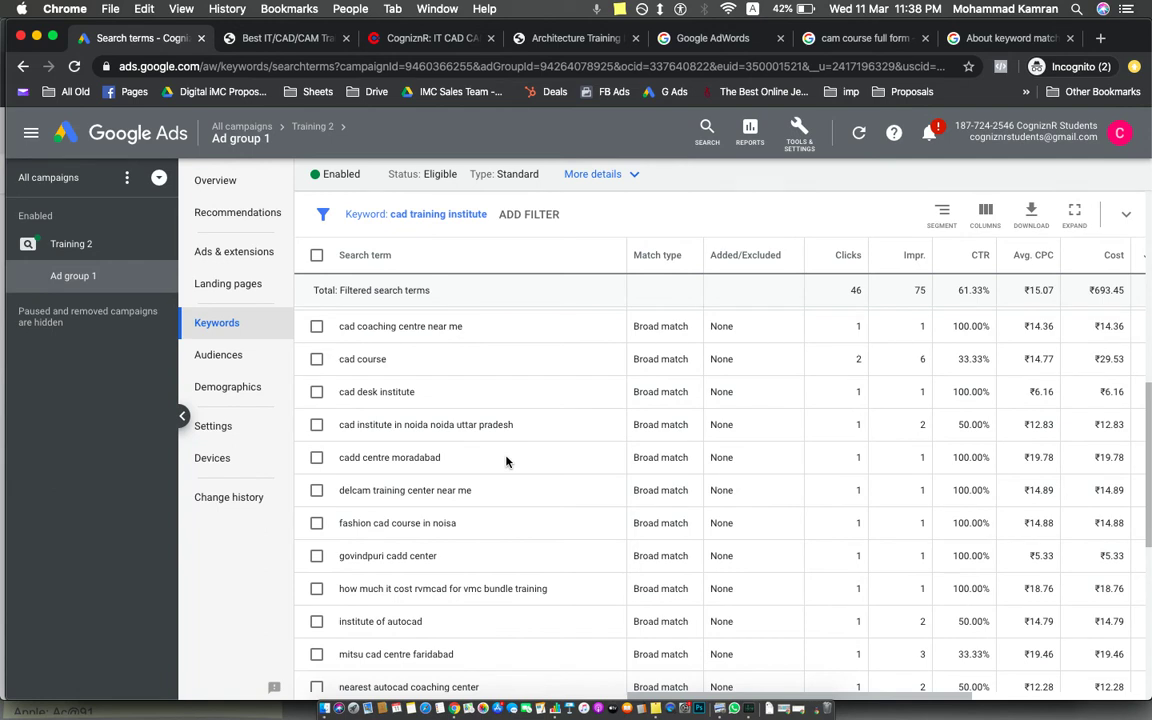
scroll(506, 461, "up", 2)
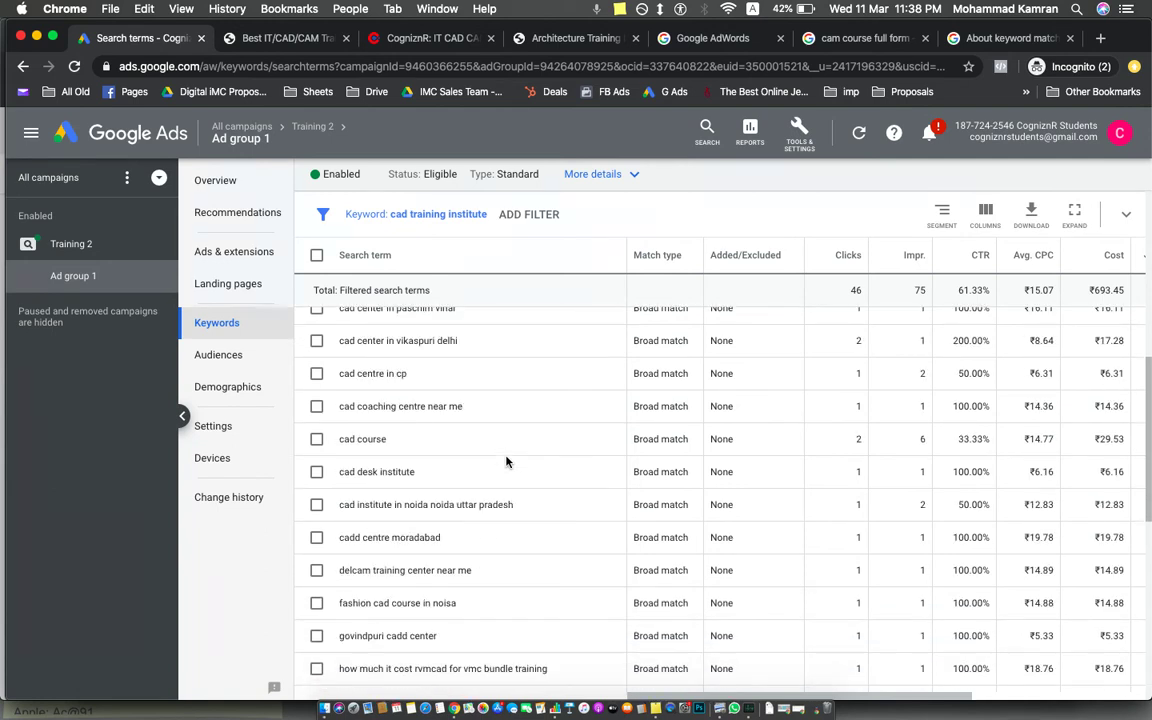
scroll(506, 461, "down", 1)
scroll(506, 461, "down", 1)
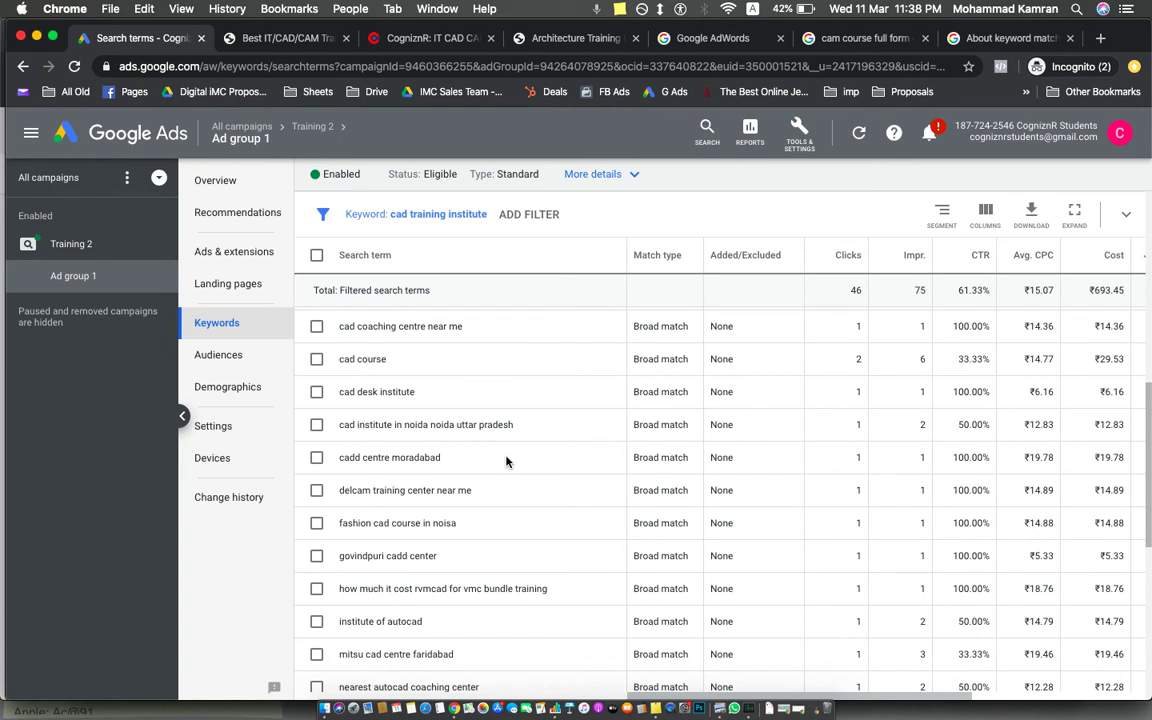
scroll(506, 461, "down", 1)
scroll(506, 461, "down", 6)
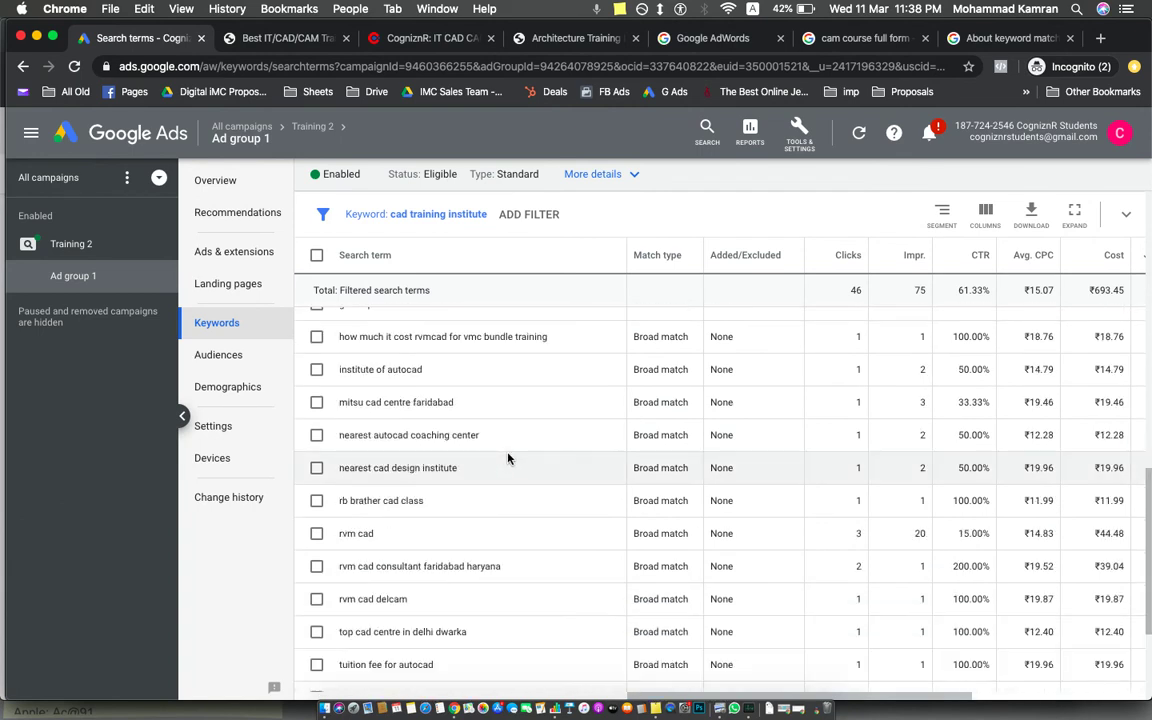
scroll(507, 458, "down", 1)
scroll(507, 458, "down", 1)
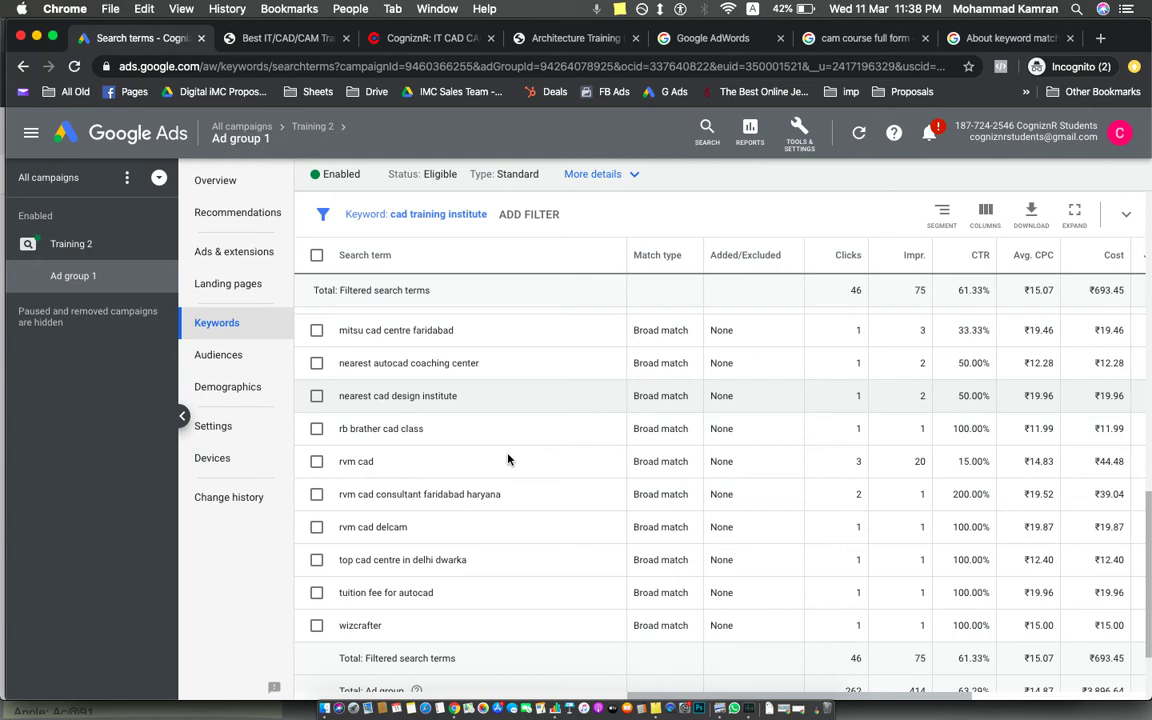
scroll(501, 458, "up", 10)
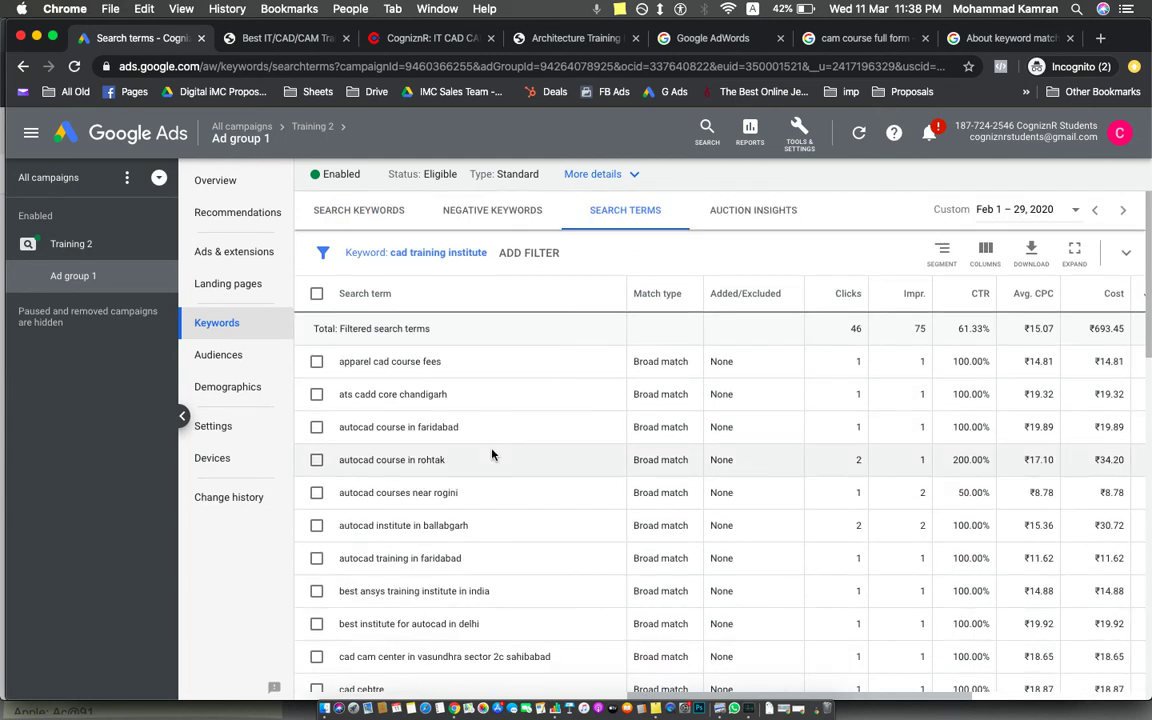
Return to Ad group 1's keyword list and scroll to lower spenders like 'bim training courses'.
left_click(80, 248)
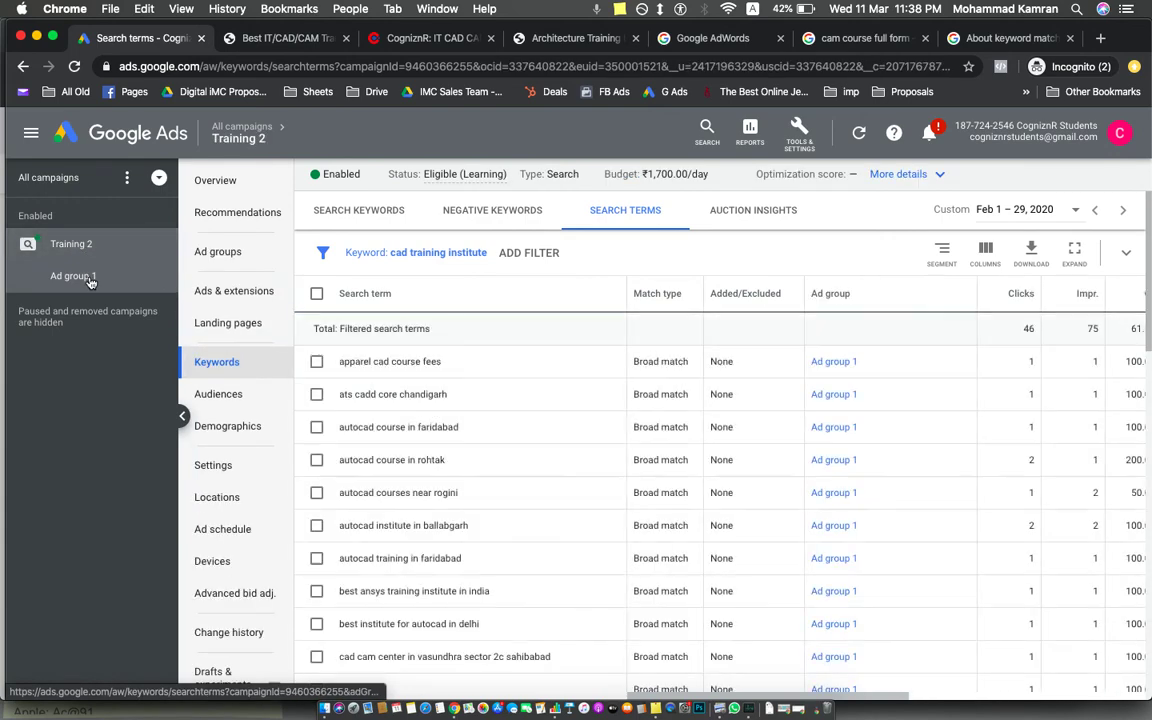
left_click(89, 280)
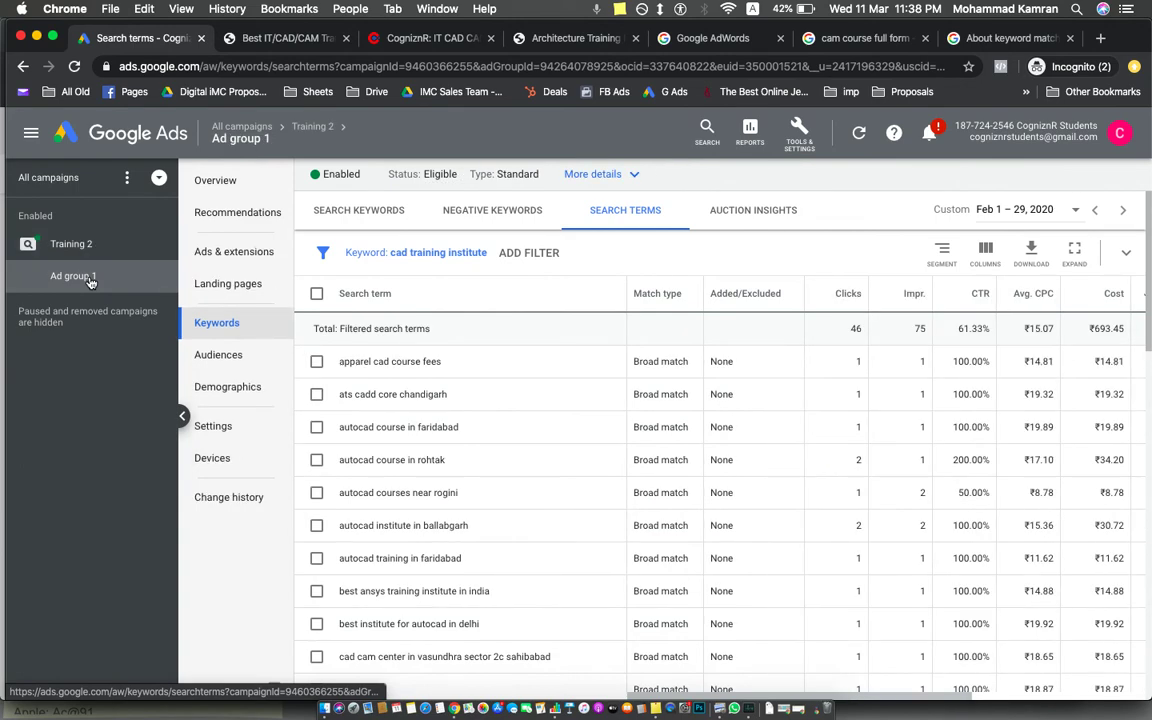
left_click(353, 211)
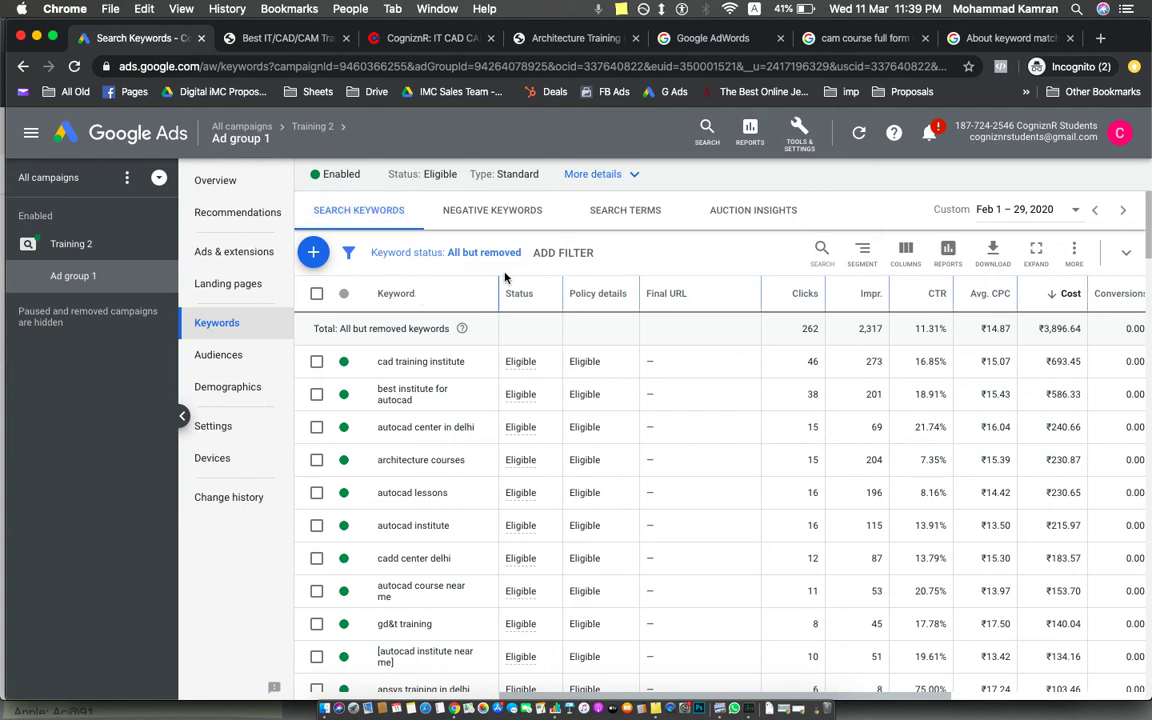
mouse_move(364, 393)
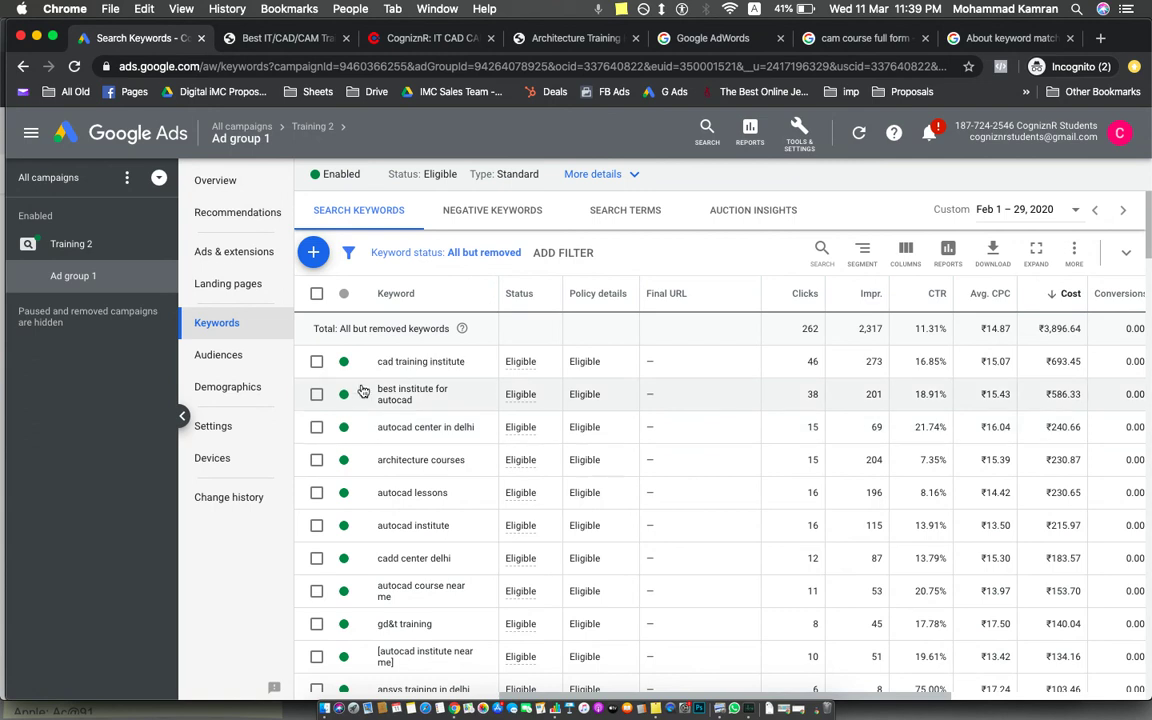
scroll(480, 590, "down", 2)
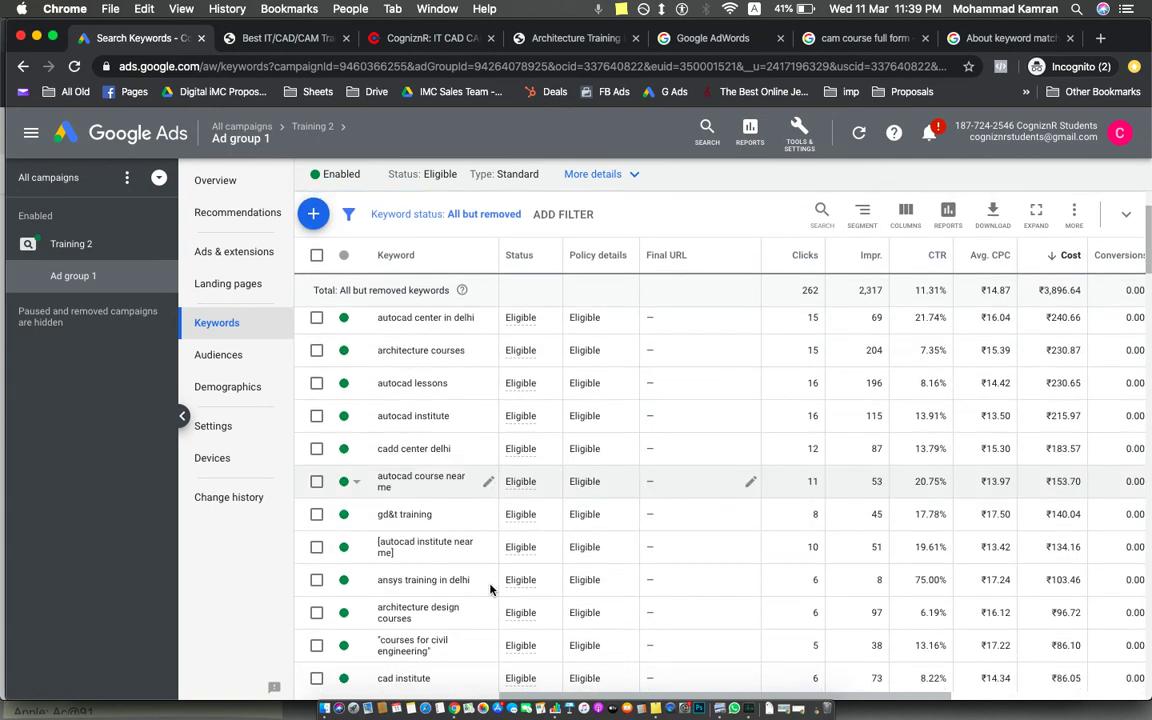
mouse_move(446, 613)
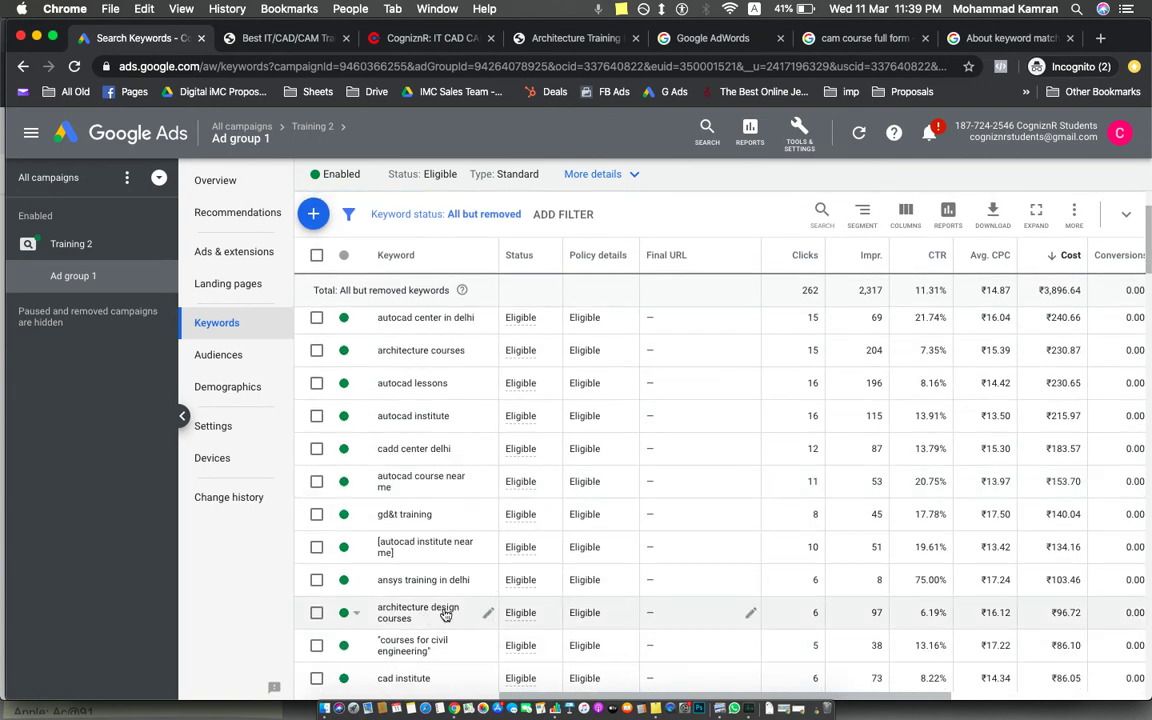
scroll(445, 614, "down", 1)
scroll(448, 615, "down", 4)
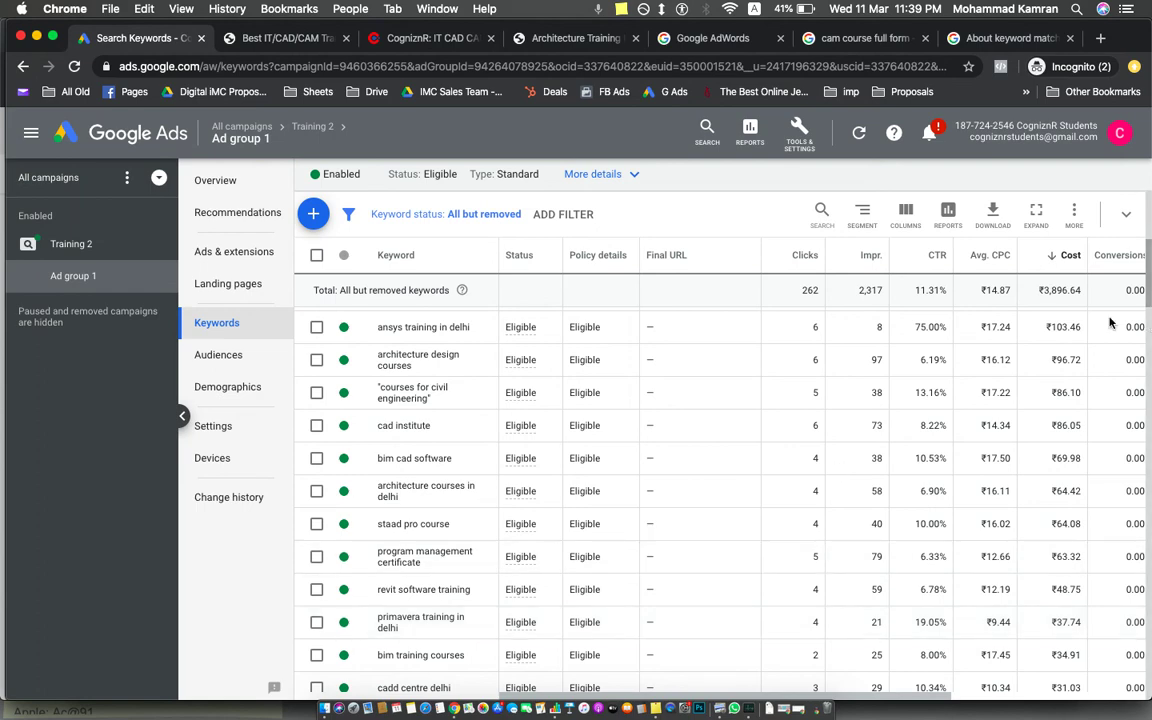
Show the other account's campaigns overview with its Paramedical and Hotel Management campaigns.
key("super+grave")
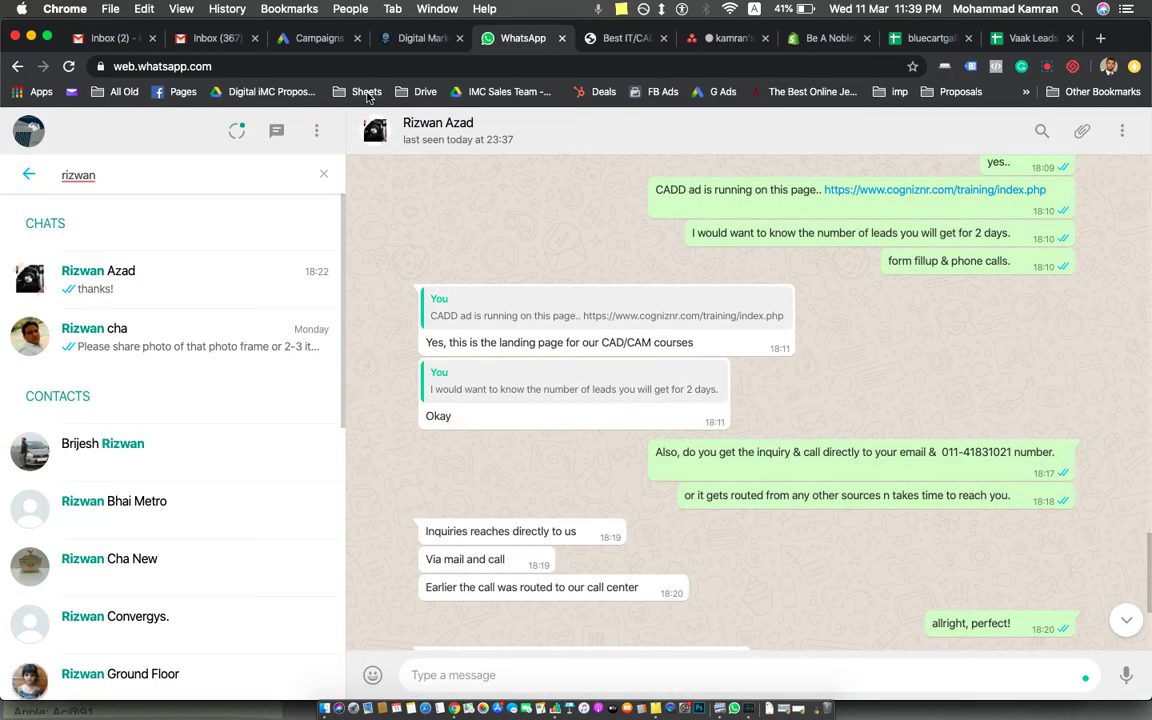
left_click(305, 40)
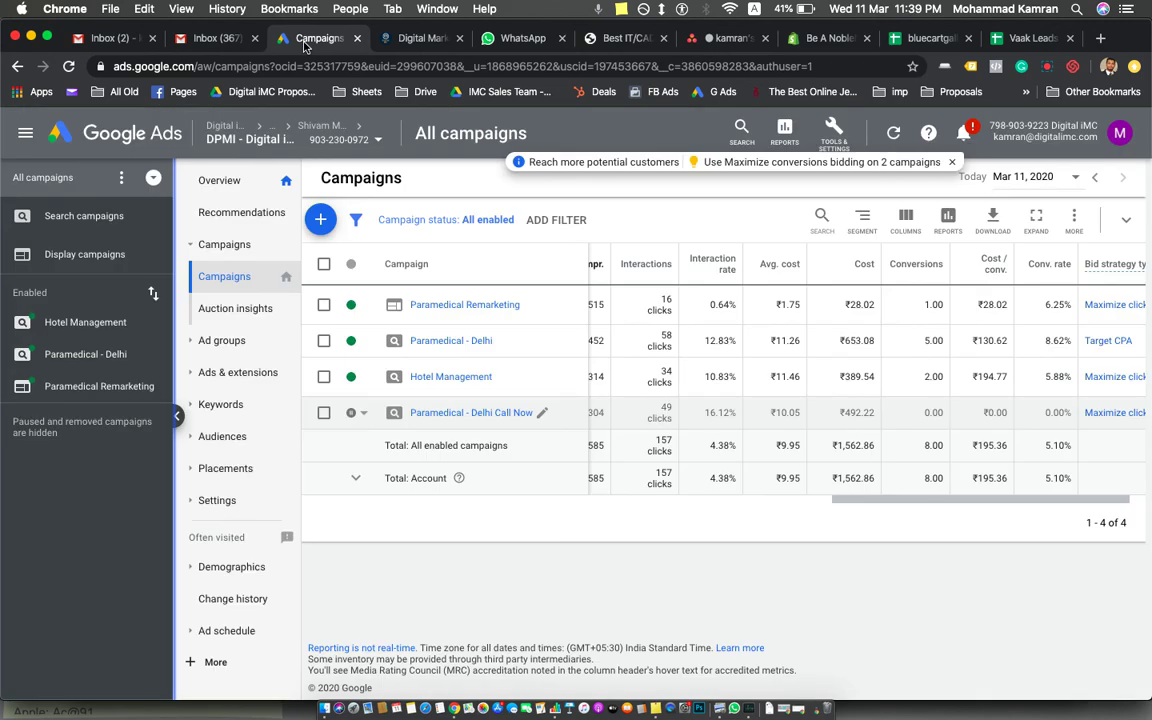